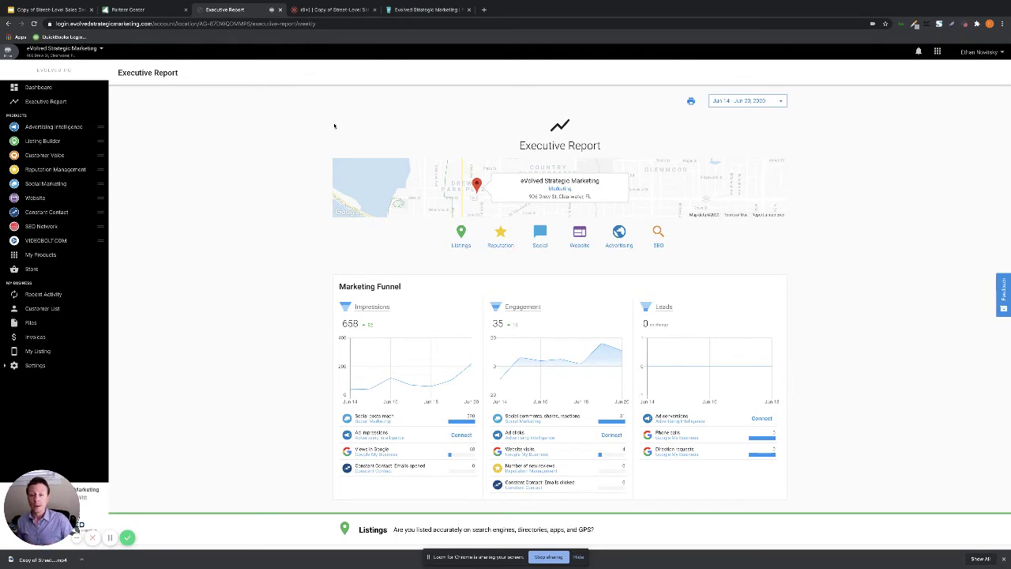
Review the Marketing Funnel and Listings score in the executive report, and expand the list of listing sources to show all.
{"action": "scroll", "coordinate": [302, 277], "scroll_direction": "down", "scroll_amount": 1}
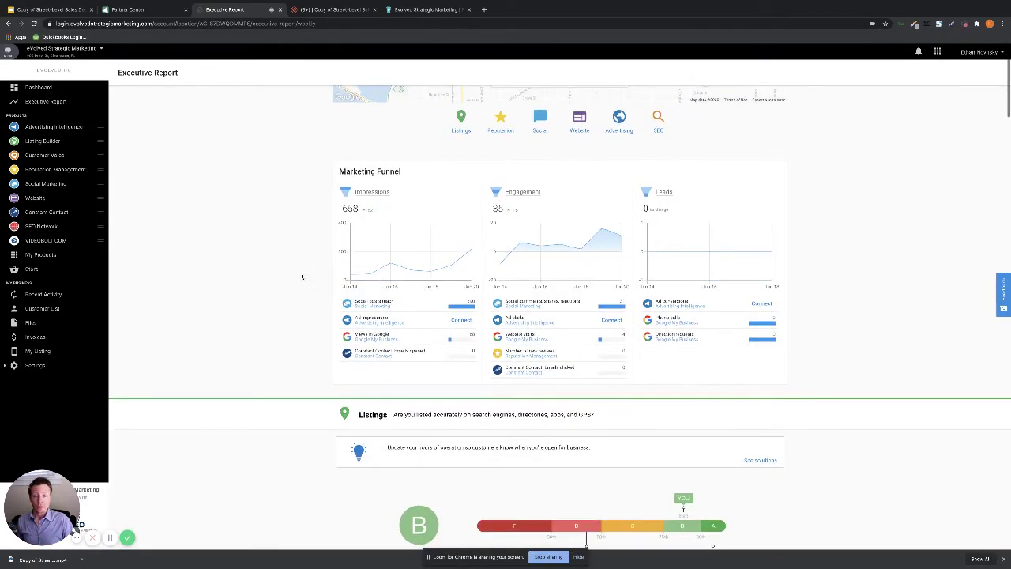
{"action": "scroll", "coordinate": [302, 276], "scroll_direction": "down", "scroll_amount": 1}
{"action": "scroll", "coordinate": [302, 277], "scroll_direction": "up", "scroll_amount": 2}
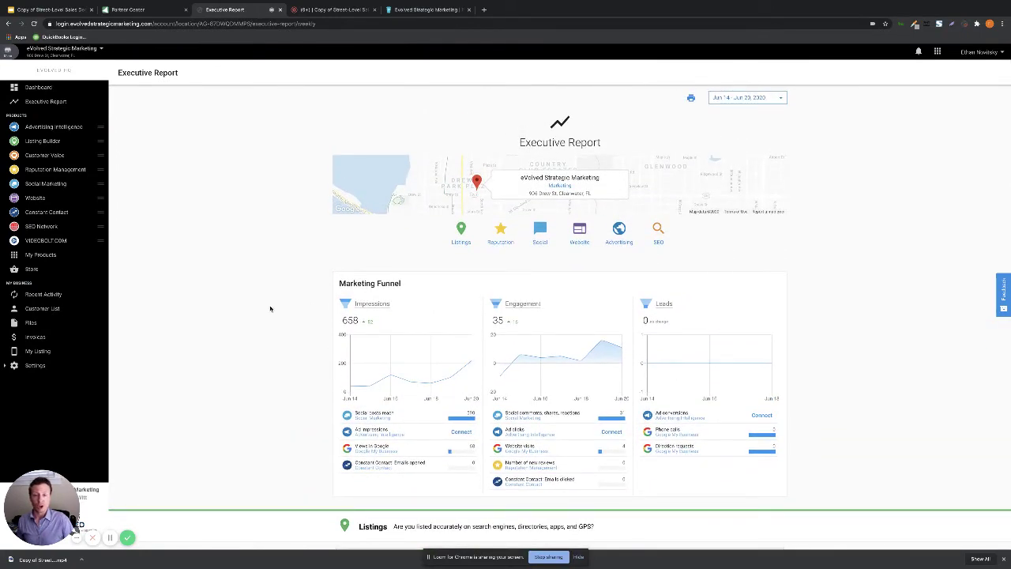
{"action": "scroll", "coordinate": [654, 368], "scroll_direction": "down", "scroll_amount": 2}
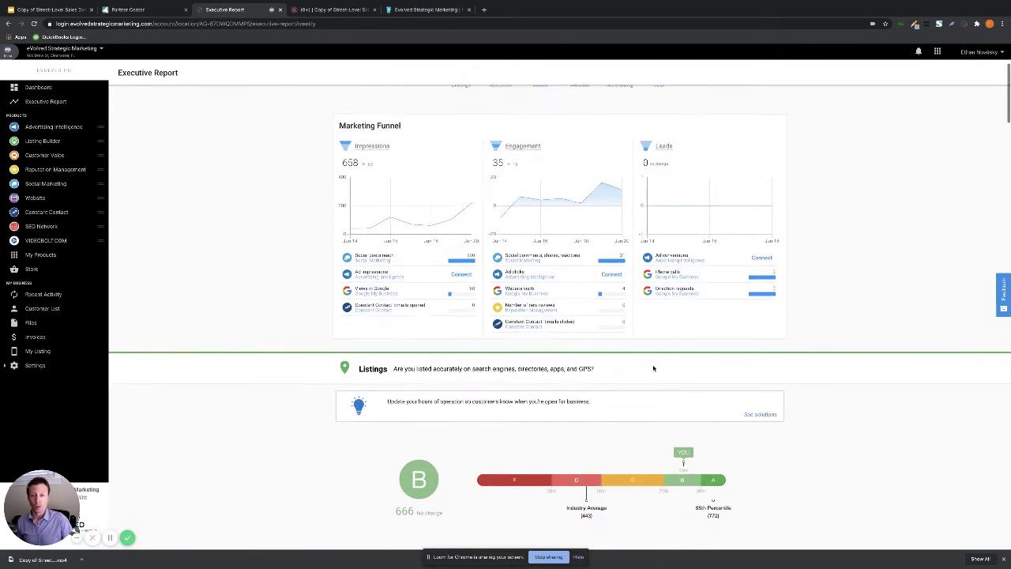
{"action": "scroll", "coordinate": [436, 336], "scroll_direction": "down", "scroll_amount": 2}
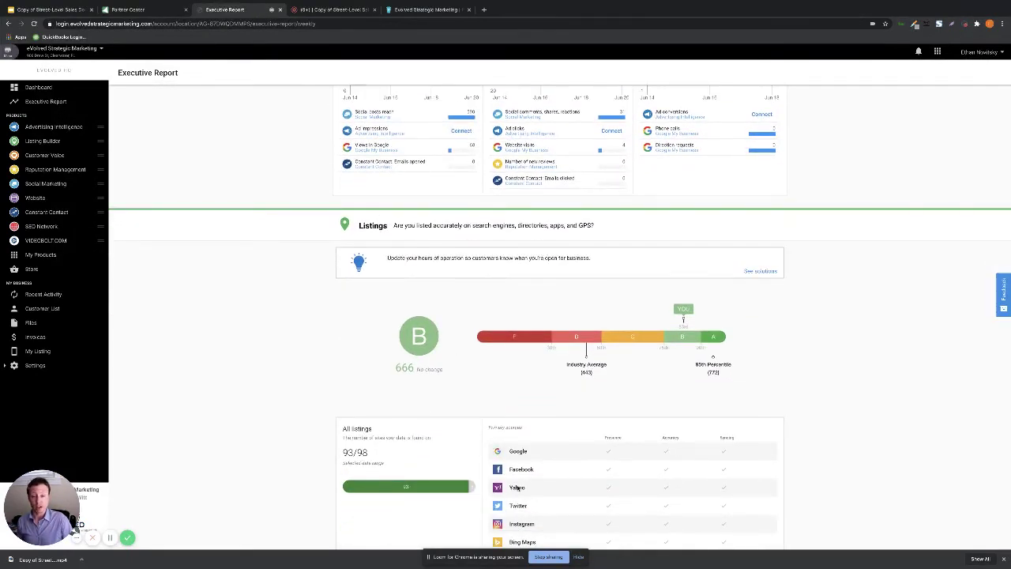
{"action": "scroll", "coordinate": [518, 488], "scroll_direction": "down", "scroll_amount": 3}
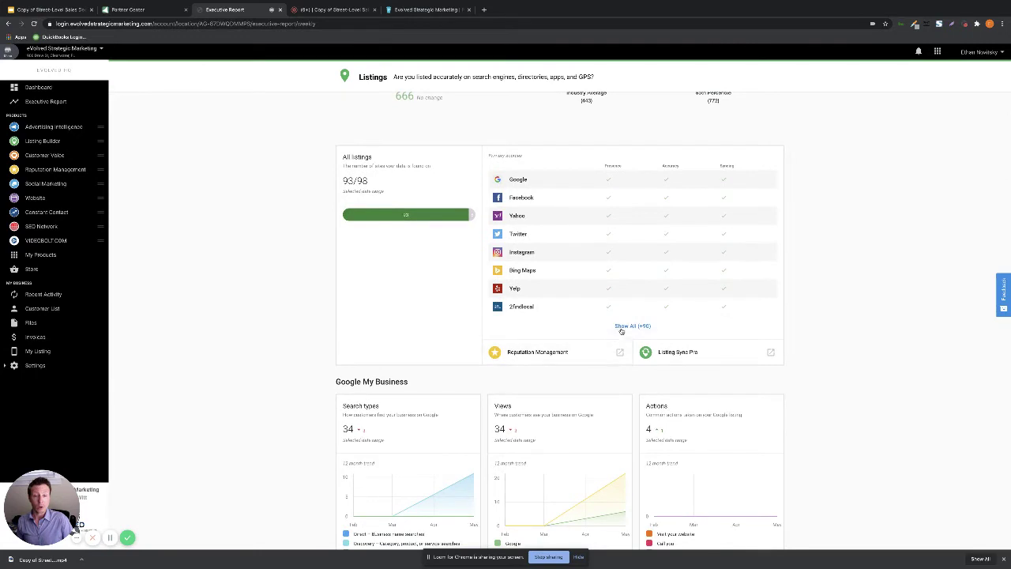
{"action": "left_click", "coordinate": [621, 329]}
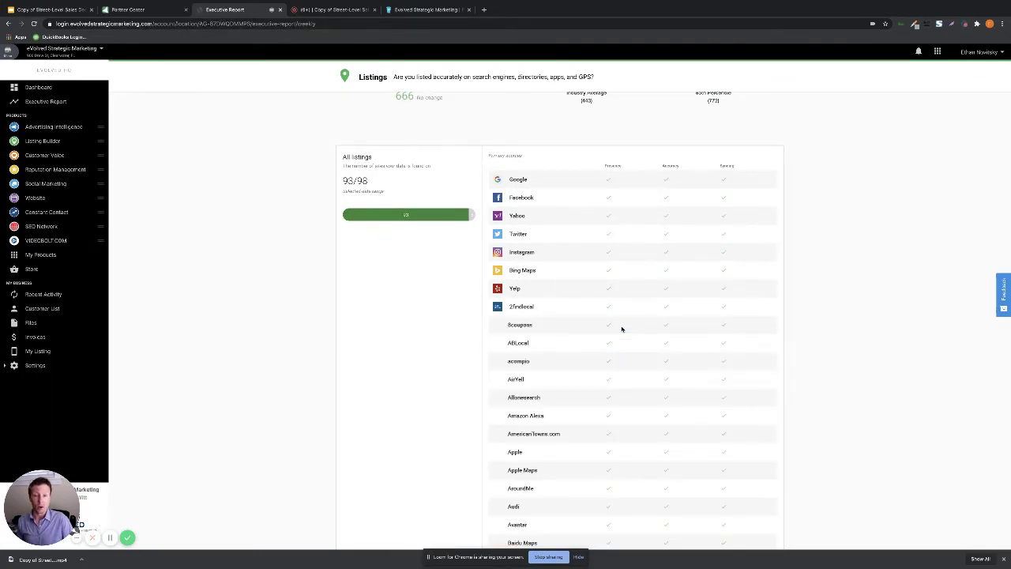
Examine the presence, accuracy and syncing of all listing sources, plus the Google My Business statistics and citations.
{"action": "scroll", "coordinate": [623, 330], "scroll_direction": "down", "scroll_amount": 1}
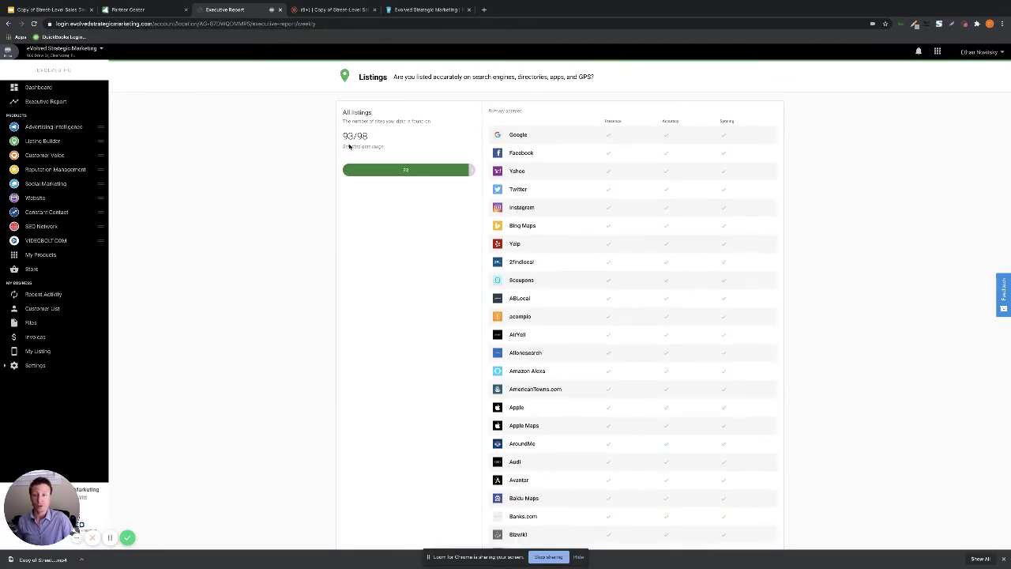
{"action": "scroll", "coordinate": [657, 395], "scroll_direction": "down", "scroll_amount": 8}
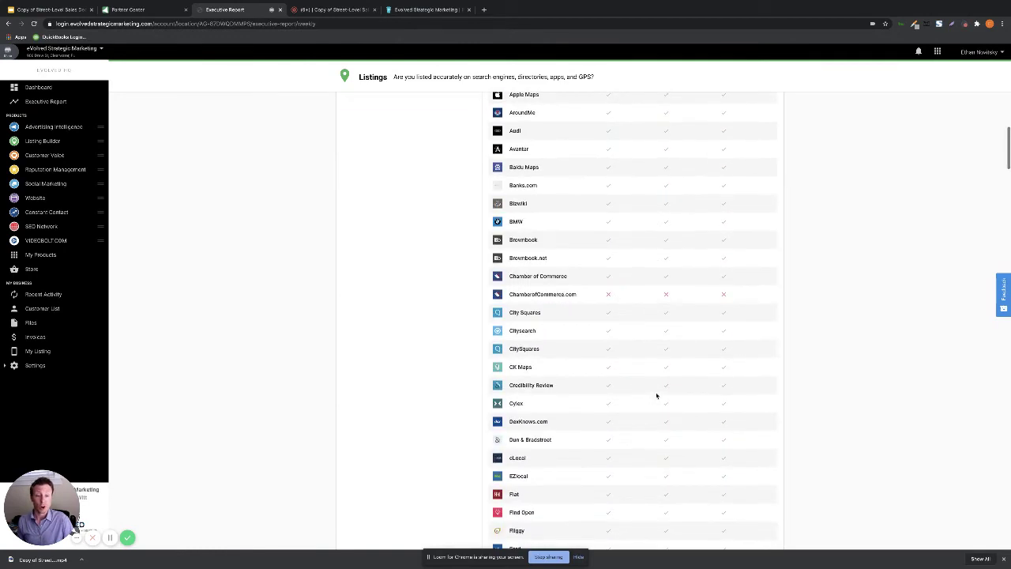
{"action": "scroll", "coordinate": [656, 396], "scroll_direction": "down", "scroll_amount": 15}
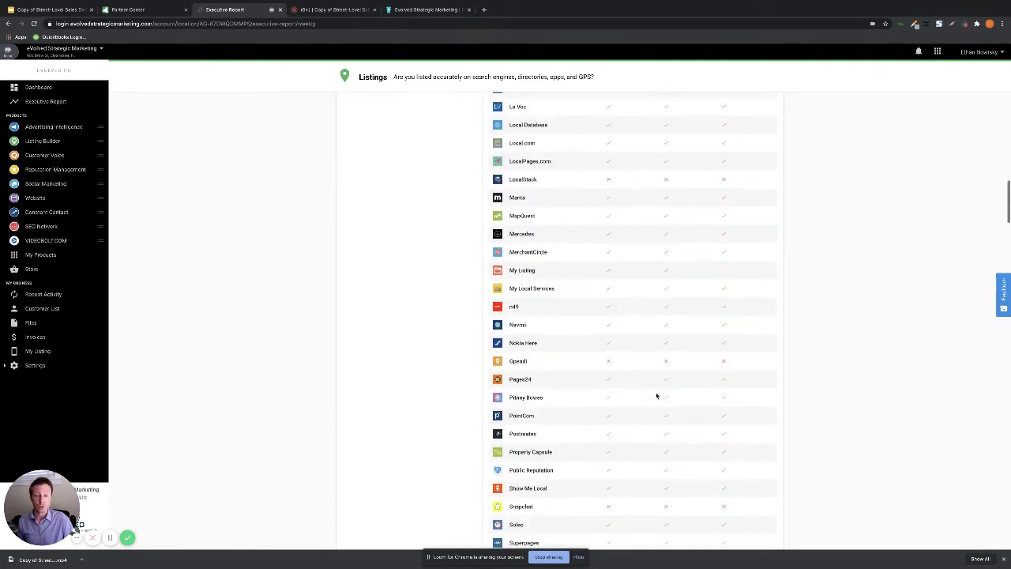
{"action": "scroll", "coordinate": [656, 395], "scroll_direction": "down", "scroll_amount": 10}
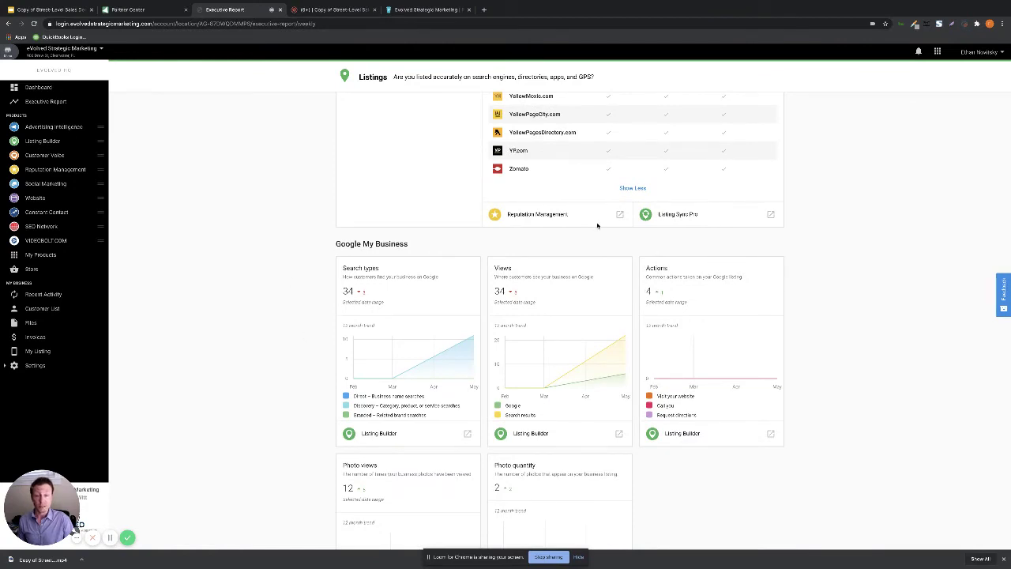
{"action": "scroll", "coordinate": [639, 414], "scroll_direction": "down", "scroll_amount": 8}
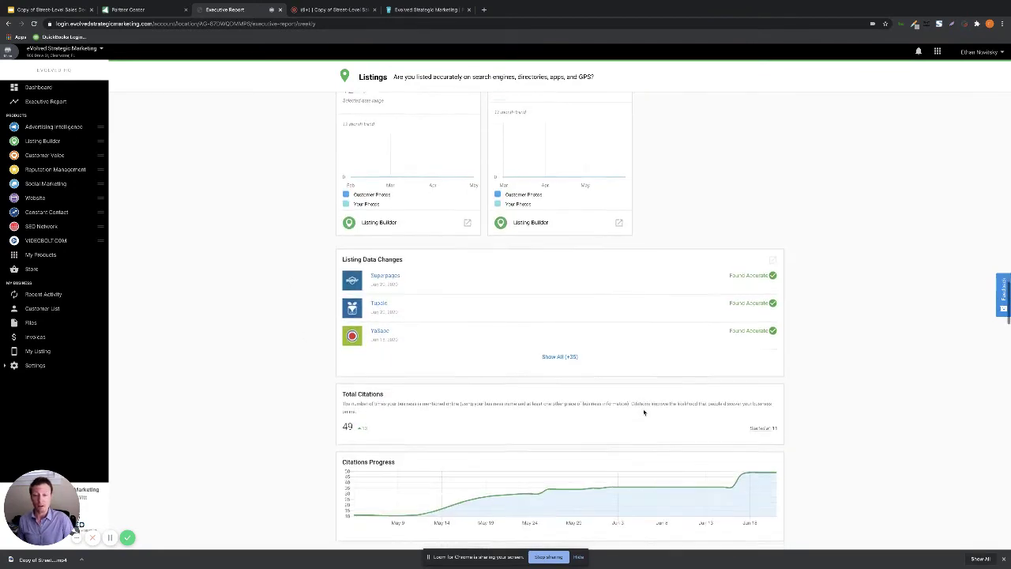
{"action": "scroll", "coordinate": [643, 411], "scroll_direction": "down", "scroll_amount": 2}
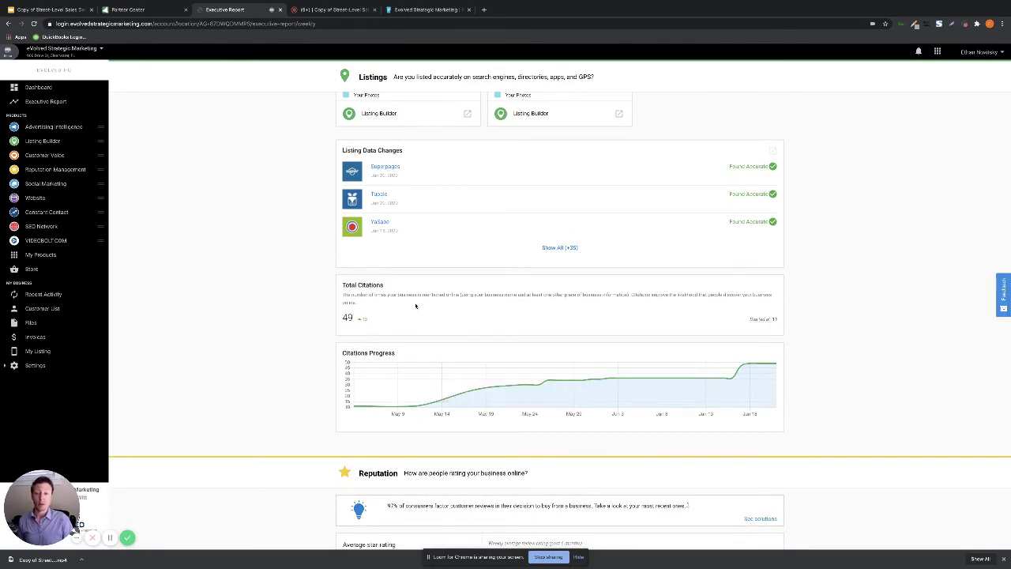
Examine the report's Reputation and Social sections, including ratings, review requests, post performance and follower trends.
{"action": "scroll", "coordinate": [498, 357], "scroll_direction": "down", "scroll_amount": 2}
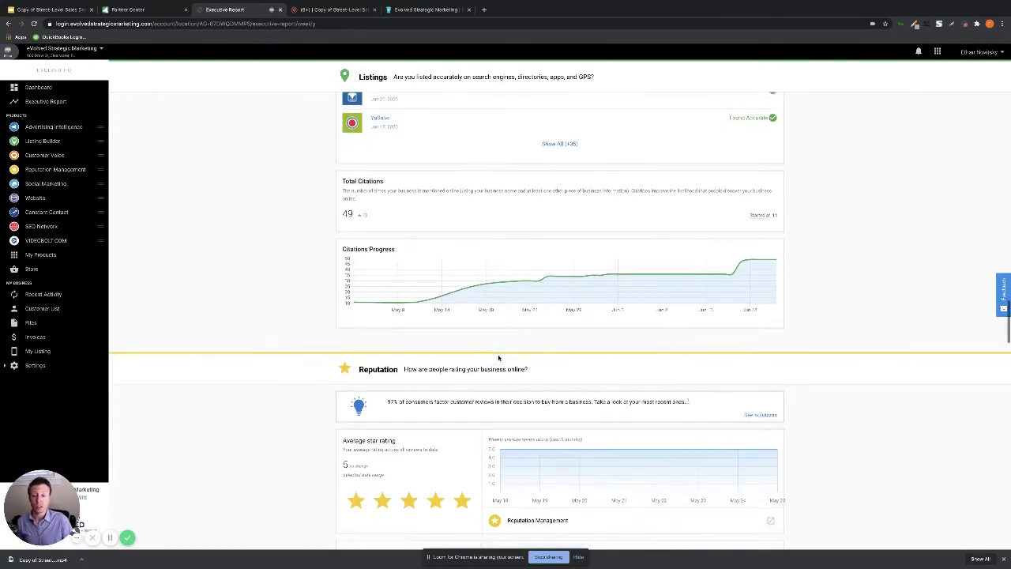
{"action": "scroll", "coordinate": [499, 357], "scroll_direction": "down", "scroll_amount": 2}
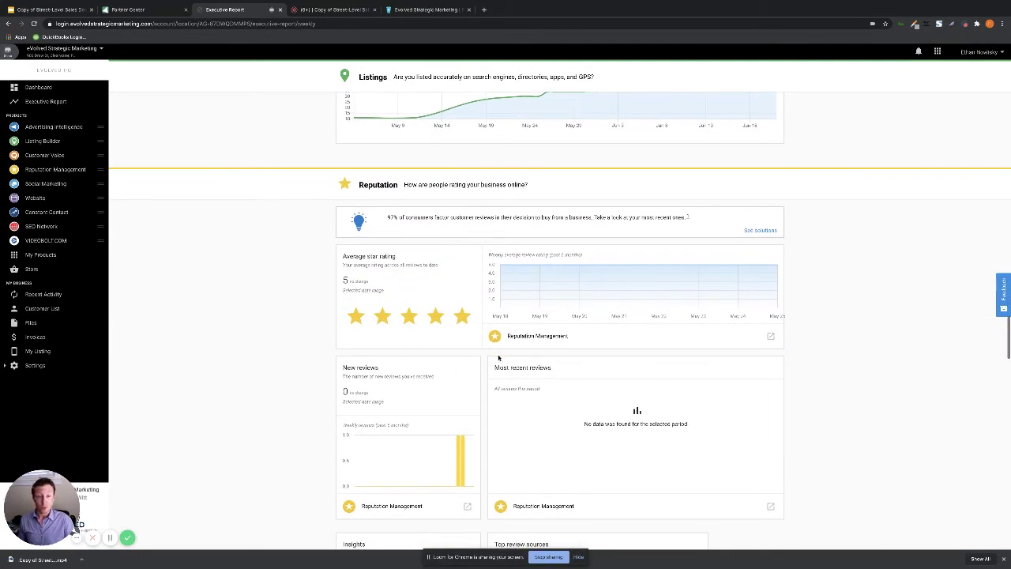
{"action": "scroll", "coordinate": [498, 357], "scroll_direction": "down", "scroll_amount": 1}
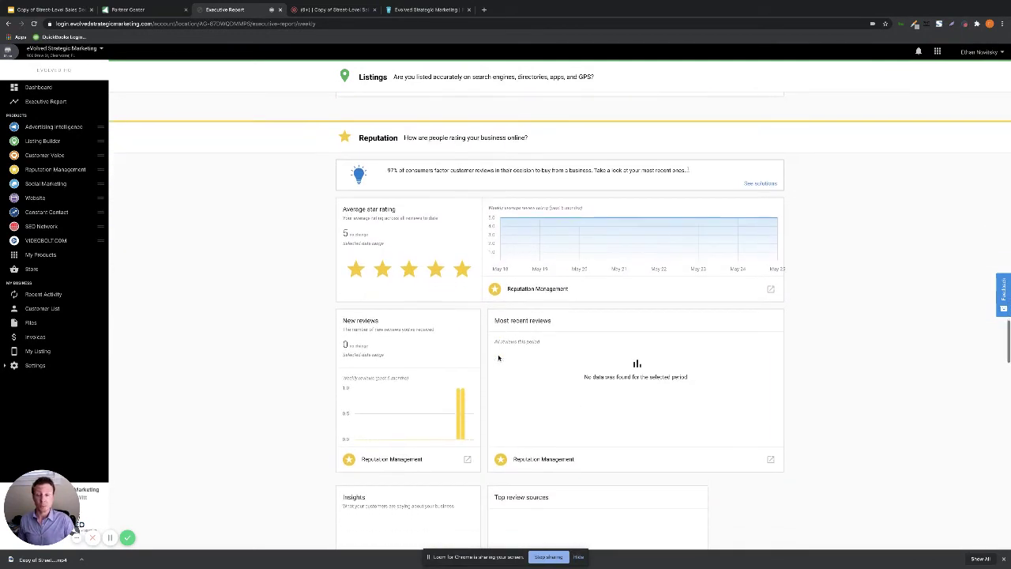
{"action": "scroll", "coordinate": [664, 370], "scroll_direction": "down", "scroll_amount": 6}
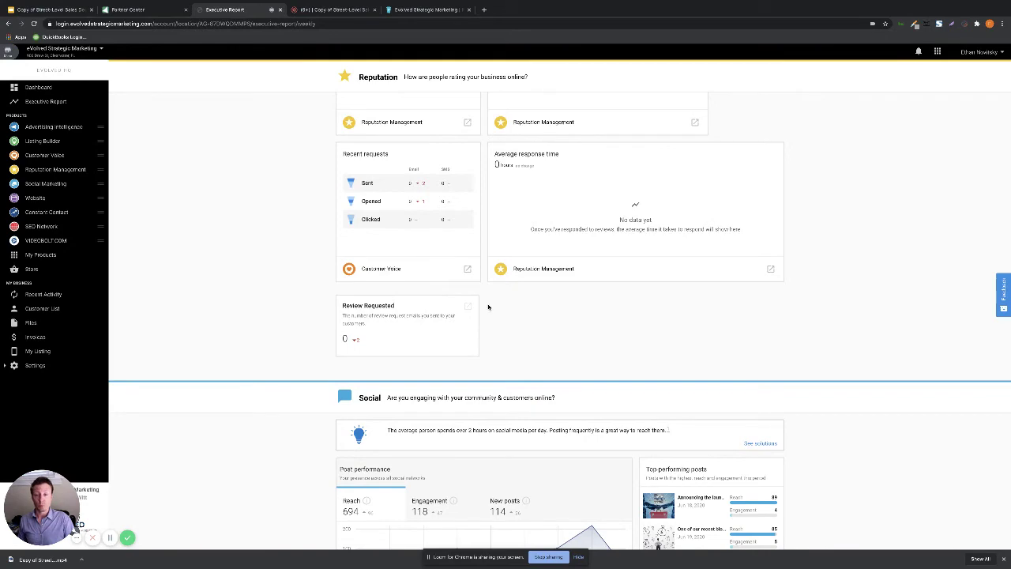
{"action": "scroll", "coordinate": [635, 304], "scroll_direction": "down", "scroll_amount": 1}
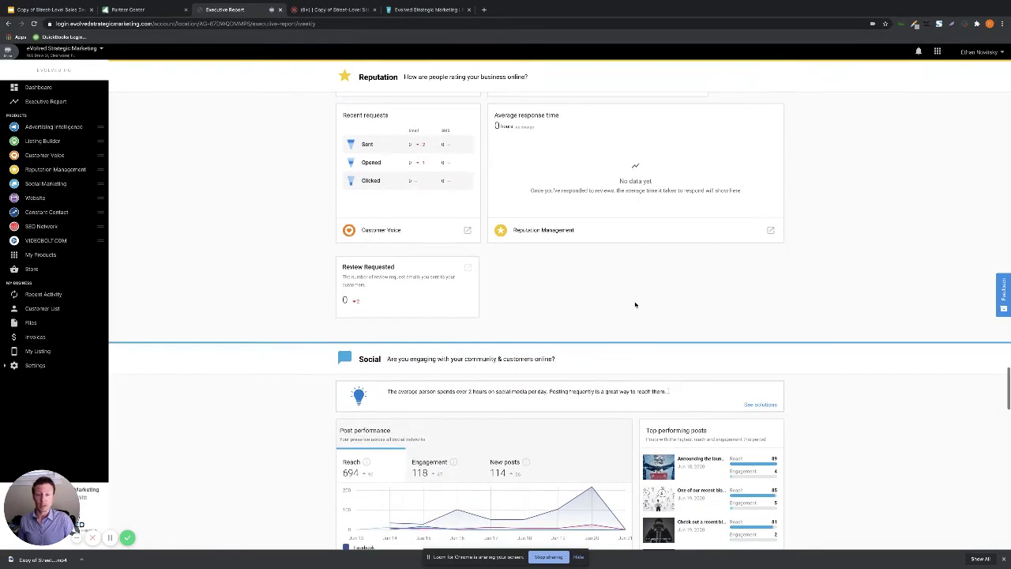
{"action": "scroll", "coordinate": [636, 304], "scroll_direction": "down", "scroll_amount": 5}
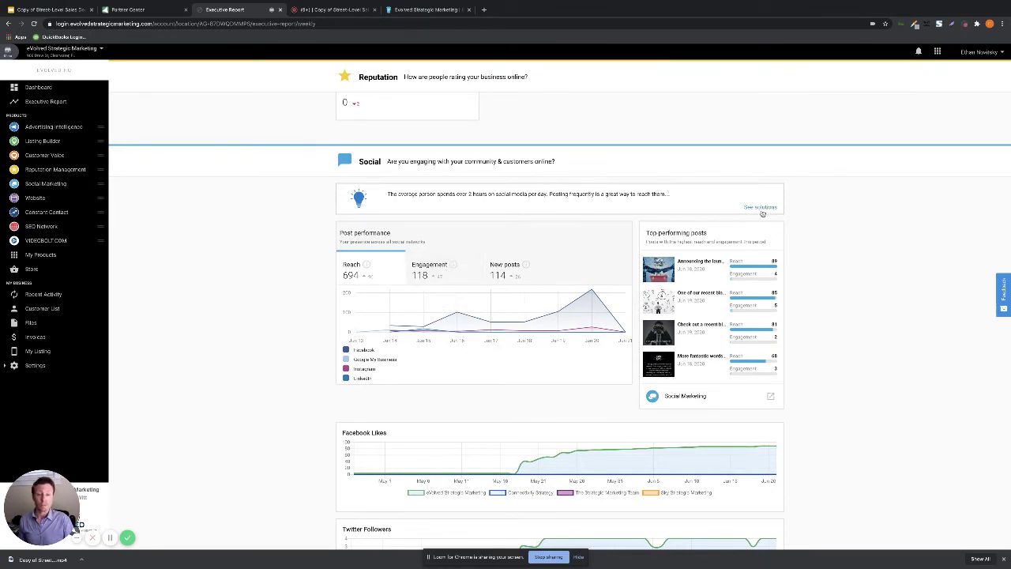
{"action": "scroll", "coordinate": [452, 289], "scroll_direction": "down", "scroll_amount": 3}
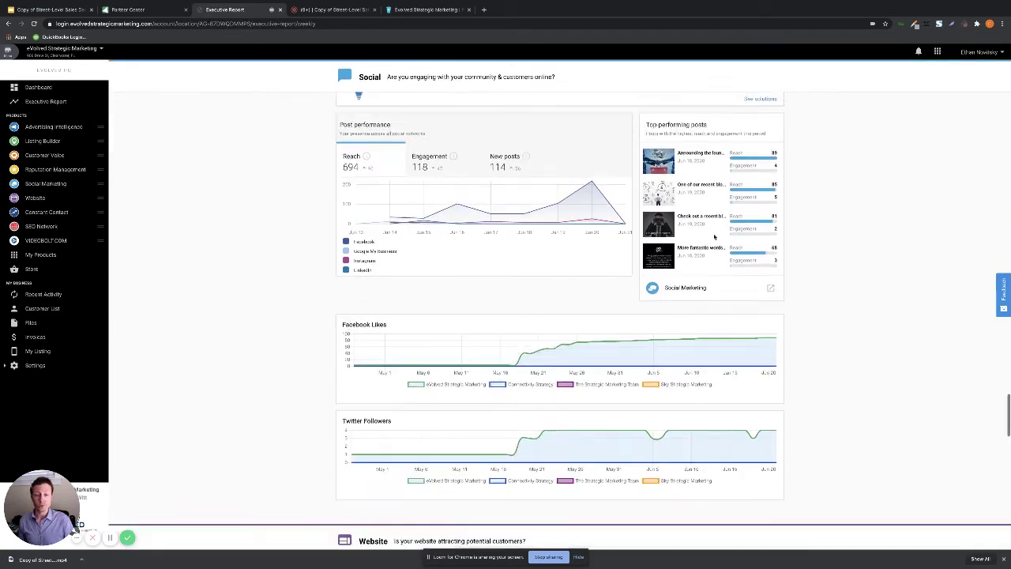
{"action": "scroll", "coordinate": [489, 381], "scroll_direction": "down", "scroll_amount": 4}
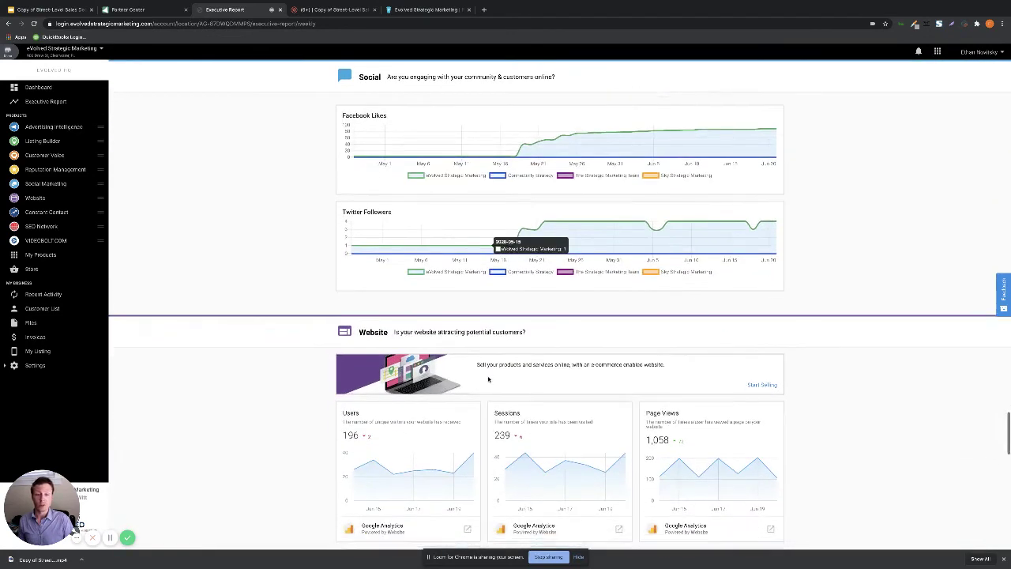
Examine the website analytics, traffic sources and goals, along with the Advertising and SEO sections of the executive report.
{"action": "scroll", "coordinate": [490, 381], "scroll_direction": "down", "scroll_amount": 3}
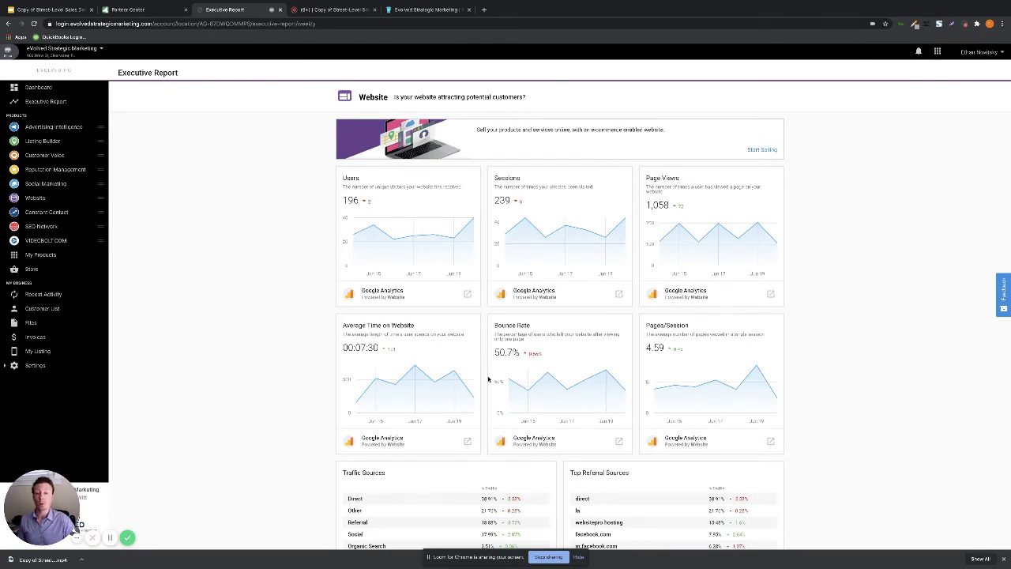
{"action": "scroll", "coordinate": [488, 380], "scroll_direction": "down", "scroll_amount": 3}
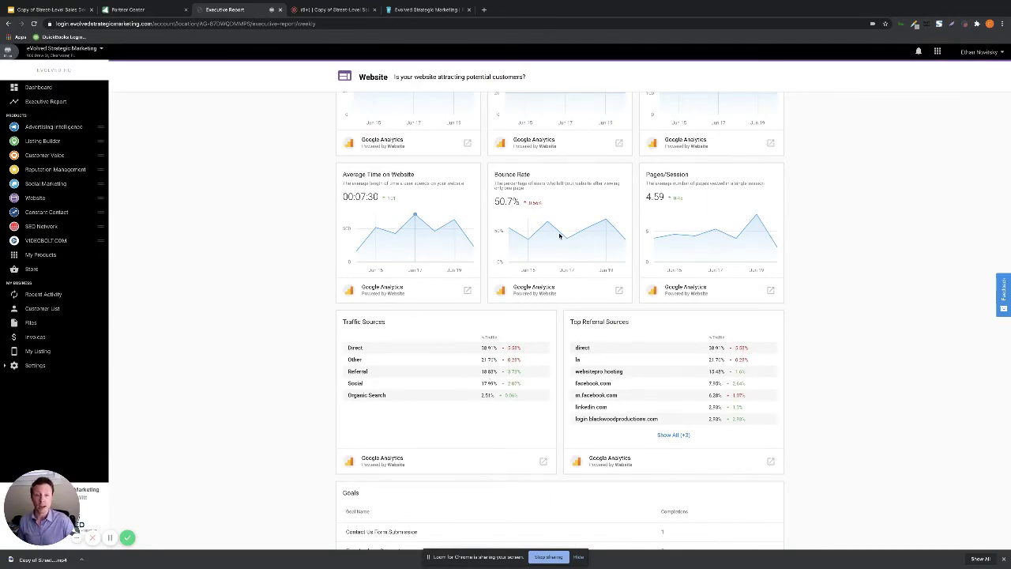
{"action": "scroll", "coordinate": [671, 259], "scroll_direction": "down", "scroll_amount": 1}
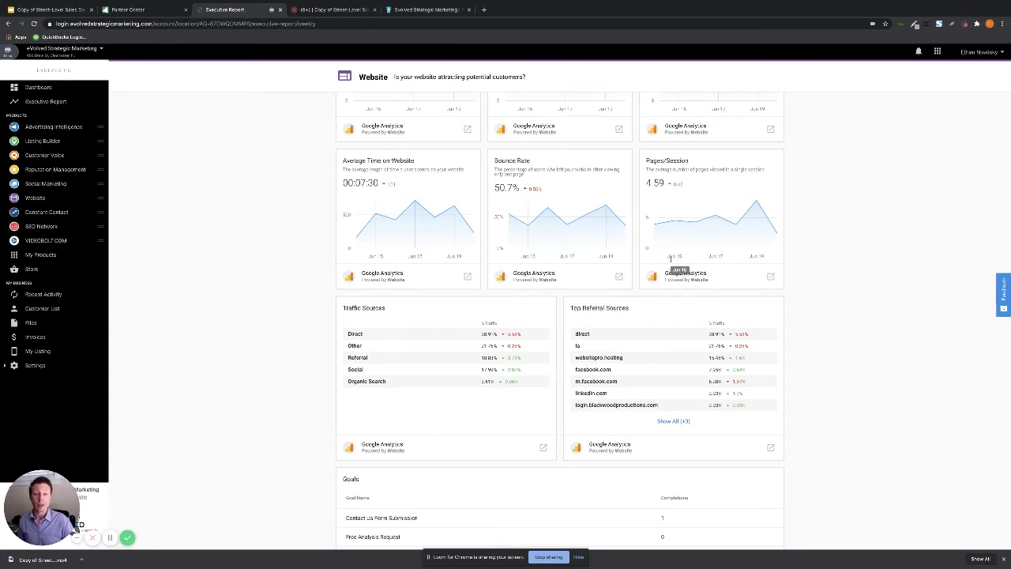
{"action": "scroll", "coordinate": [671, 259], "scroll_direction": "down", "scroll_amount": 2}
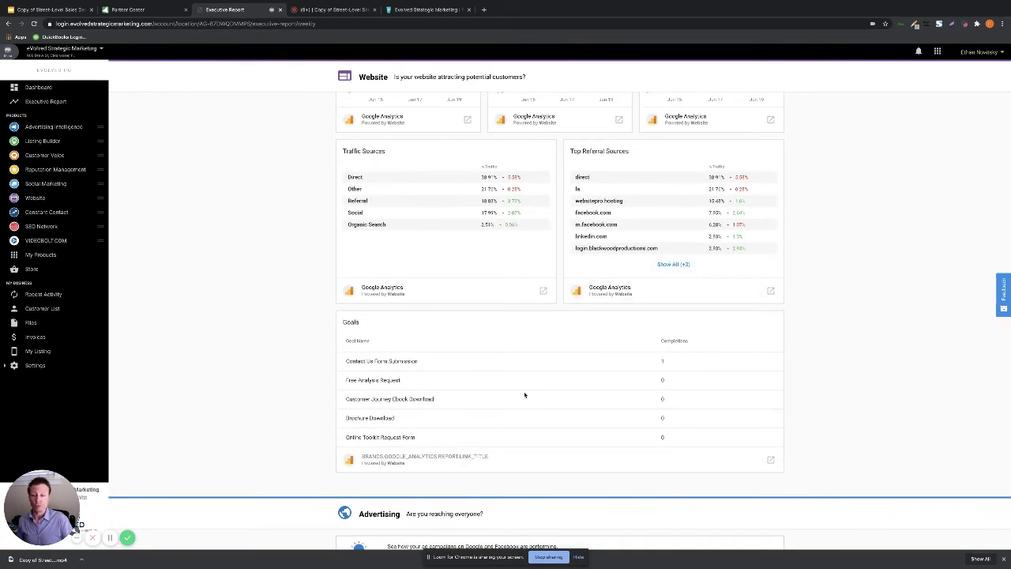
{"action": "scroll", "coordinate": [525, 395], "scroll_direction": "down", "scroll_amount": 3}
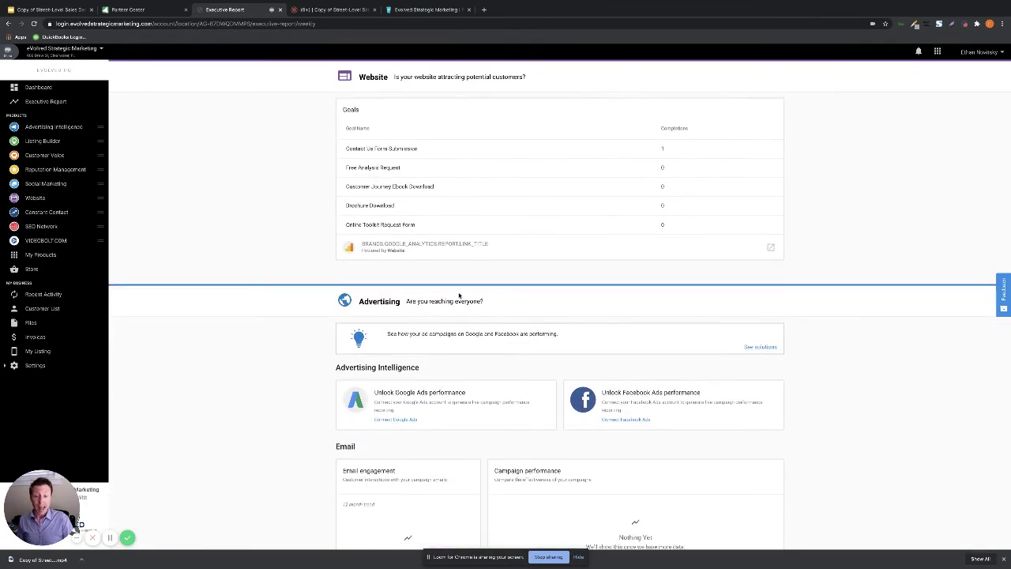
{"action": "scroll", "coordinate": [349, 439], "scroll_direction": "down", "scroll_amount": 2}
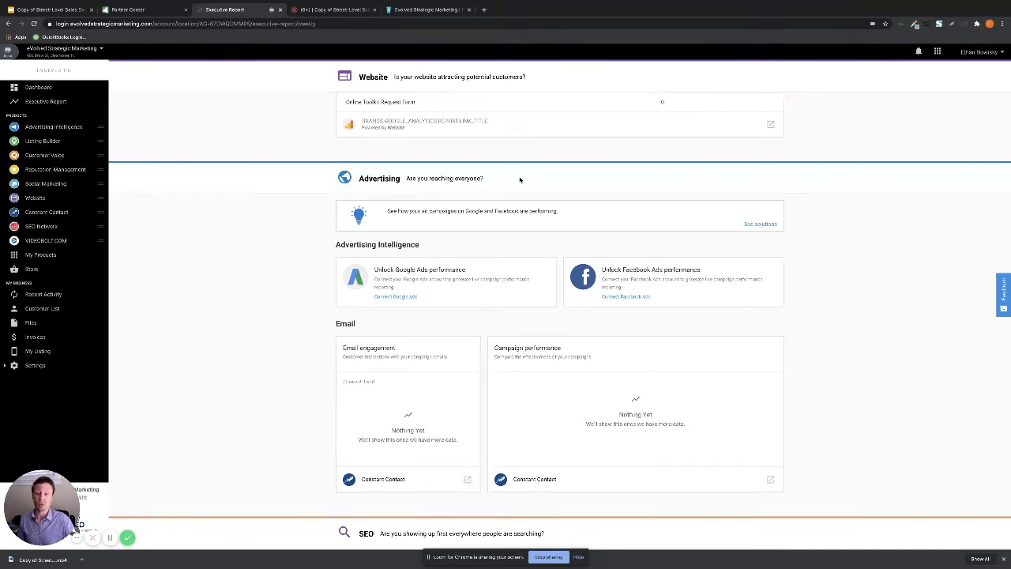
{"action": "scroll", "coordinate": [521, 178], "scroll_direction": "down", "scroll_amount": 1}
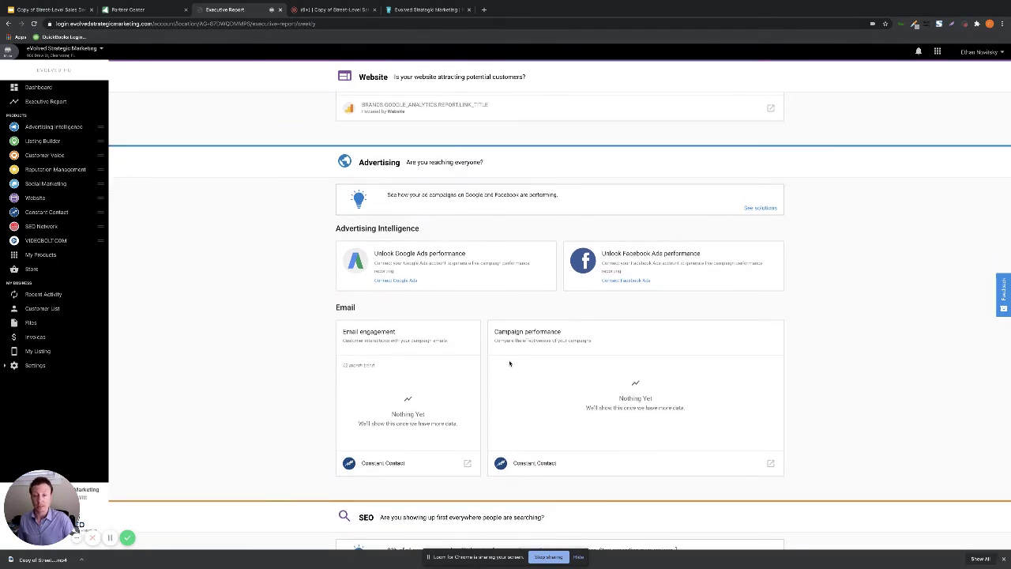
{"action": "scroll", "coordinate": [535, 355], "scroll_direction": "down", "scroll_amount": 5}
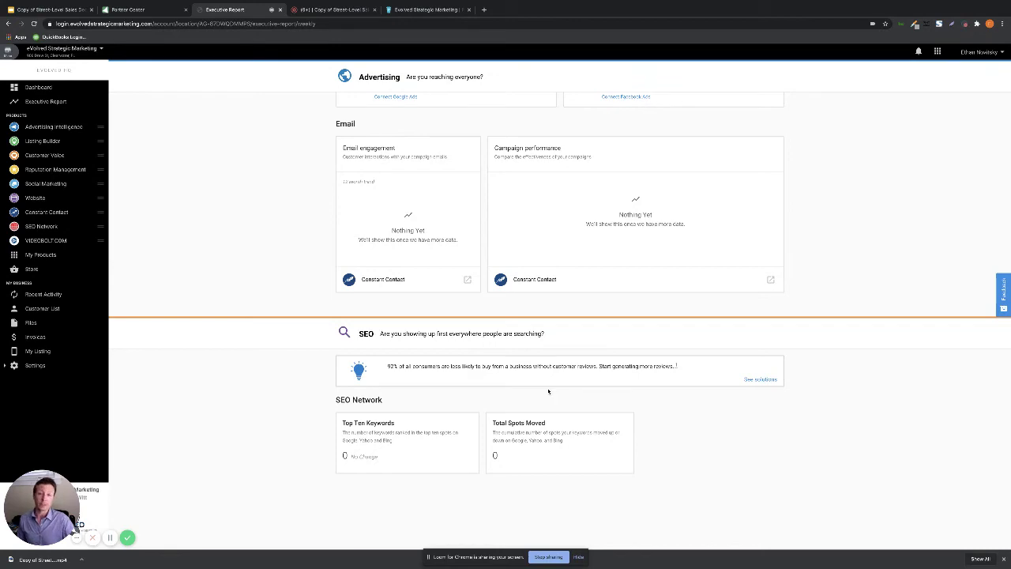
Open Advertising Intelligence from the executive report and view the details of the live eVolved Strategic Marketing campaign.
{"action": "scroll", "coordinate": [548, 390], "scroll_direction": "up", "scroll_amount": 15}
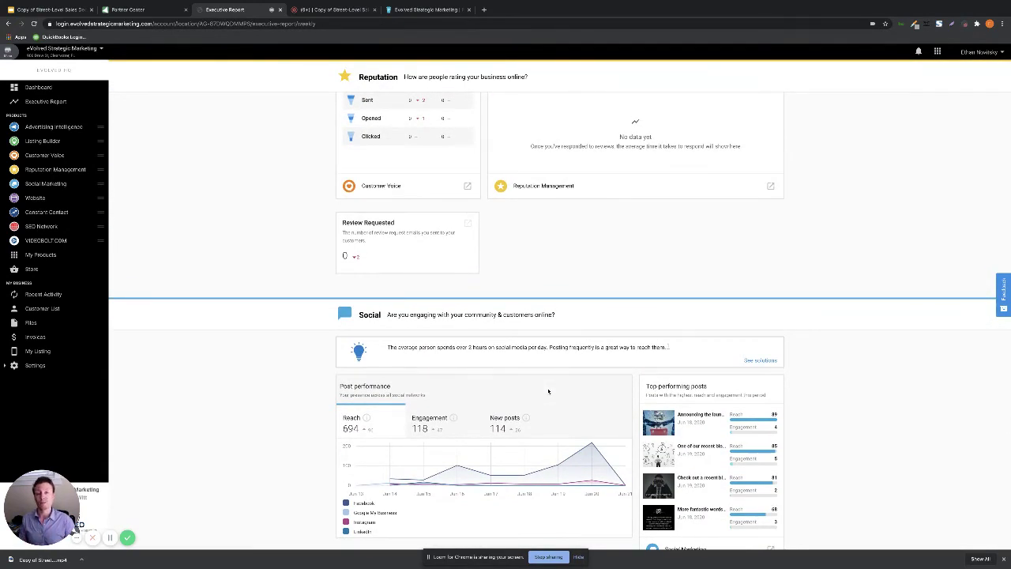
{"action": "scroll", "coordinate": [548, 390], "scroll_direction": "up", "scroll_amount": 10}
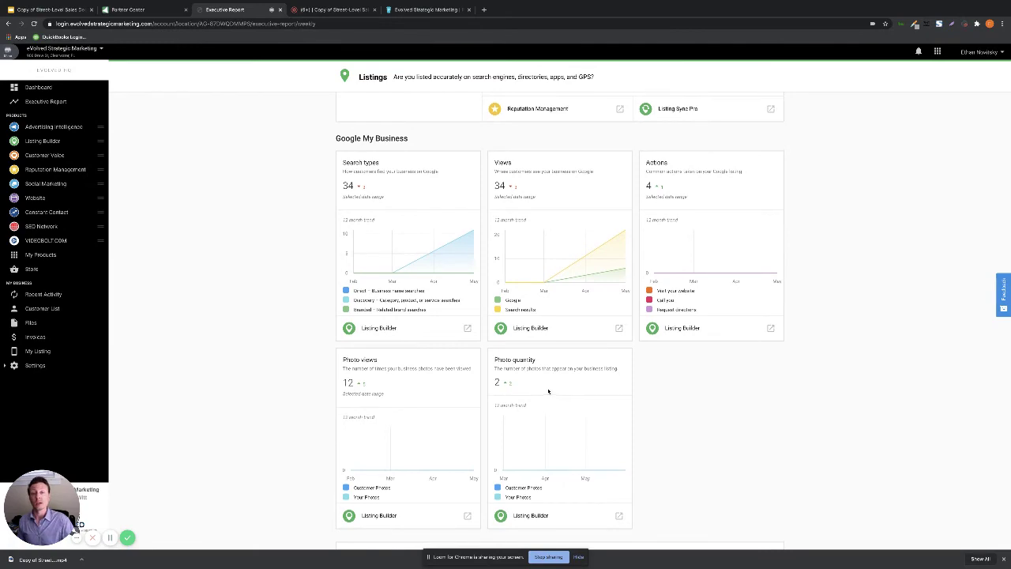
{"action": "scroll", "coordinate": [548, 391], "scroll_direction": "up", "scroll_amount": 15}
{"action": "scroll", "coordinate": [548, 391], "scroll_direction": "up", "scroll_amount": 15}
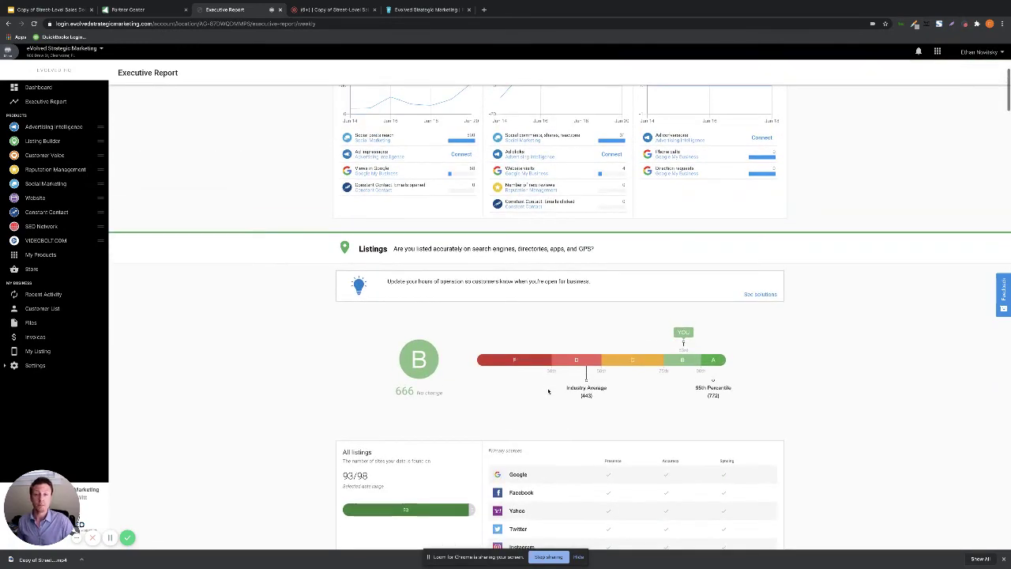
{"action": "scroll", "coordinate": [549, 390], "scroll_direction": "up", "scroll_amount": 5}
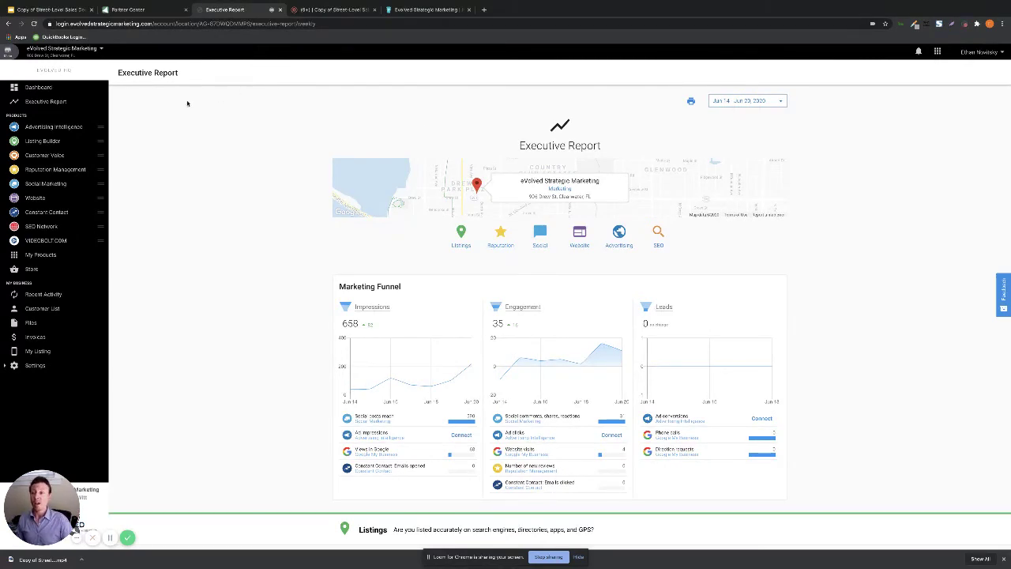
{"action": "left_click", "coordinate": [52, 129]}
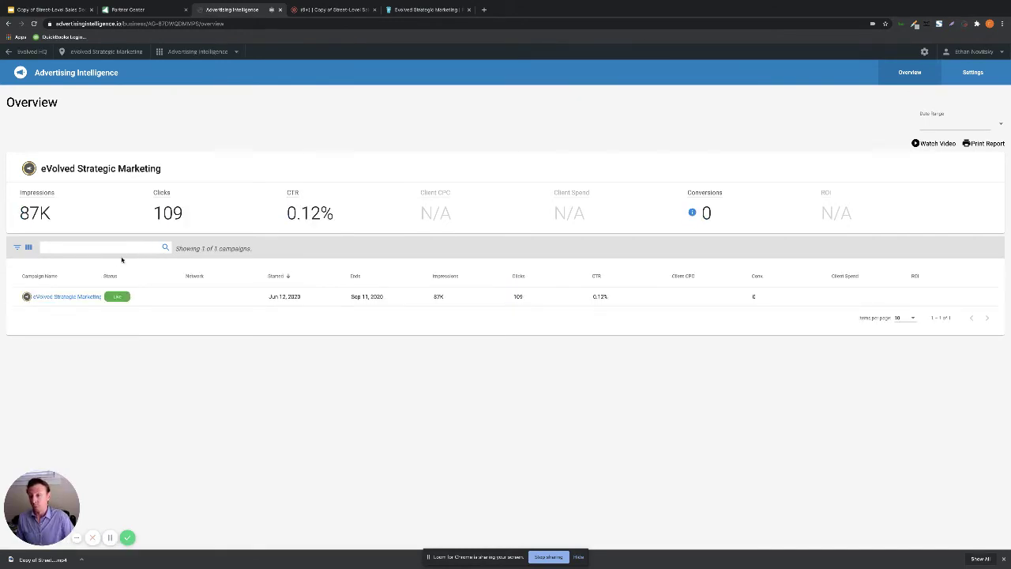
{"action": "left_click", "coordinate": [73, 296]}
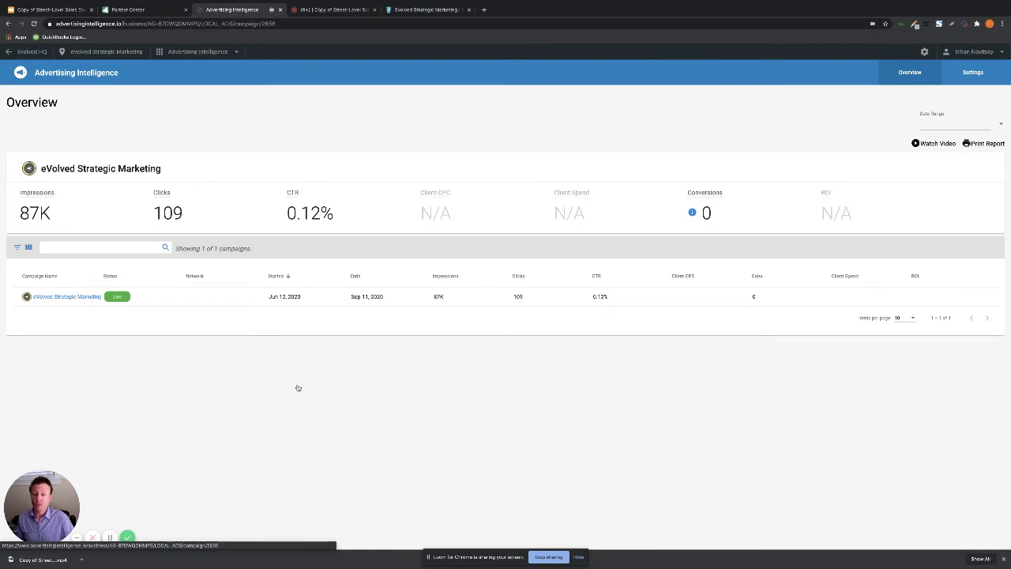
{"action": "scroll", "coordinate": [298, 387], "scroll_direction": "down", "scroll_amount": 1}
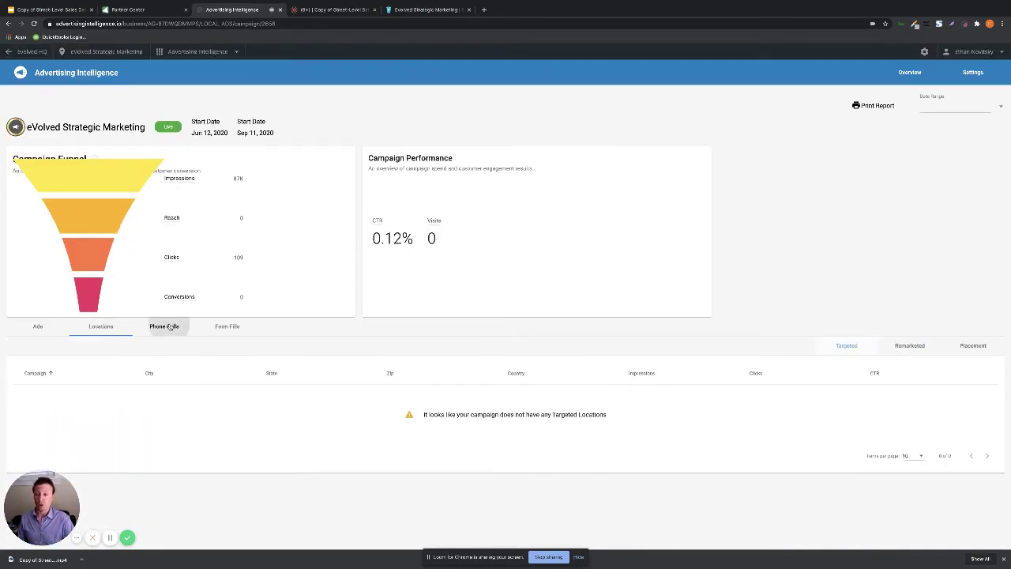
Check the campaign's phone calls and form fills, and go back to the eVolved HQ product overview.
{"action": "left_click", "coordinate": [169, 327]}
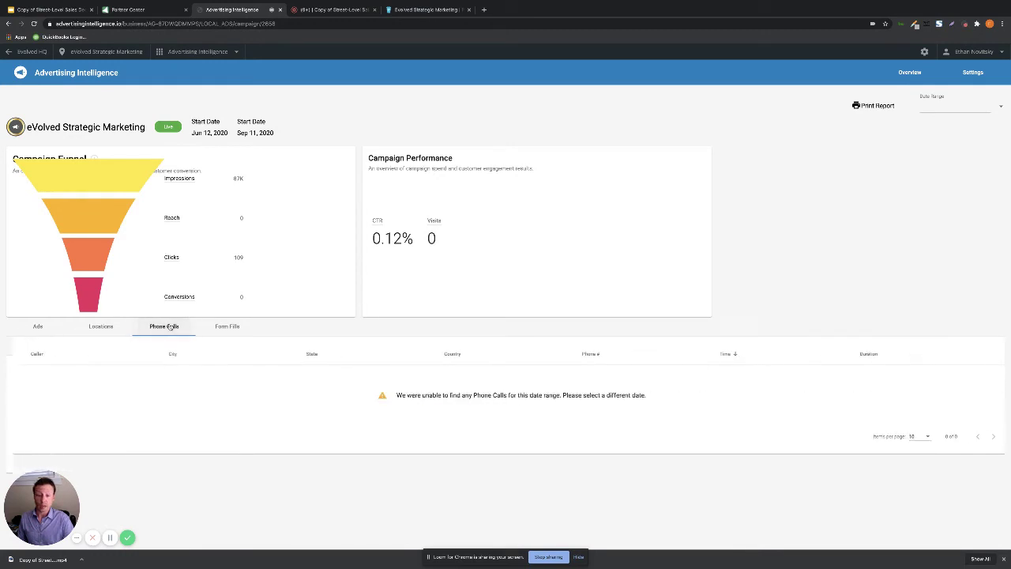
{"action": "left_click", "coordinate": [227, 328]}
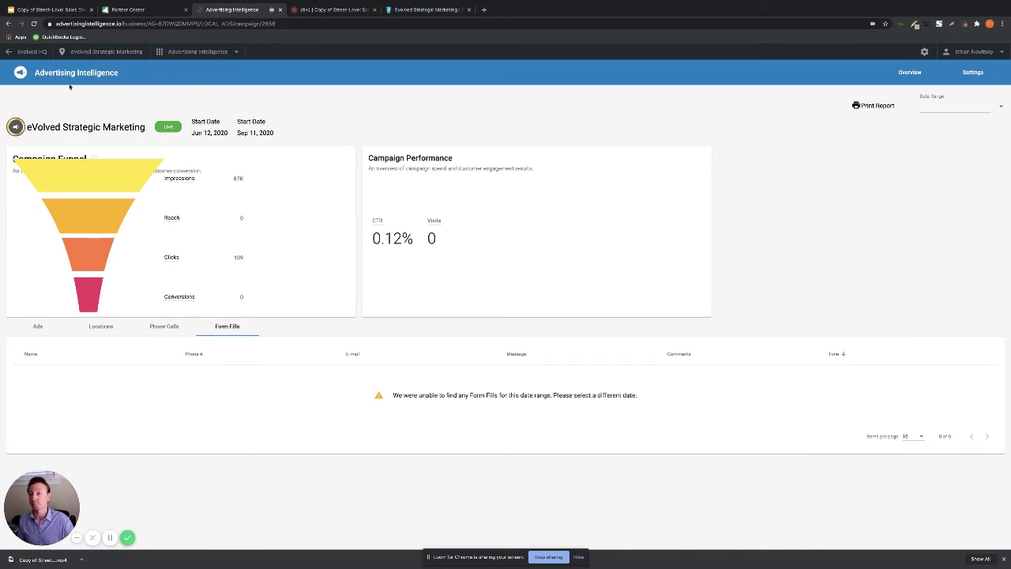
{"action": "left_click", "coordinate": [29, 52]}
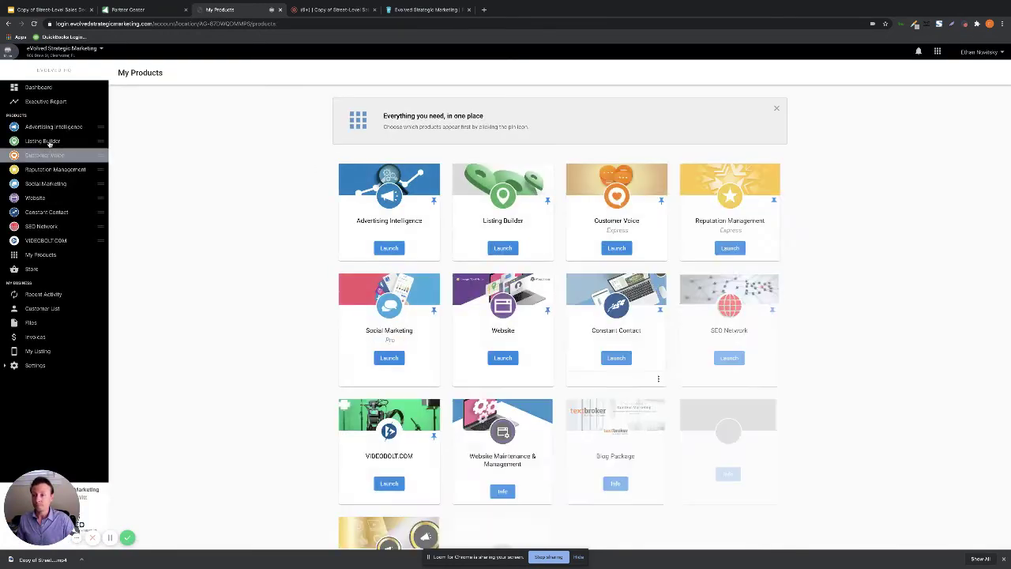
Open Listing Sync in Listing Builder and examine the listing accuracy and sync status of the listed sites.
{"action": "left_click", "coordinate": [44, 142]}
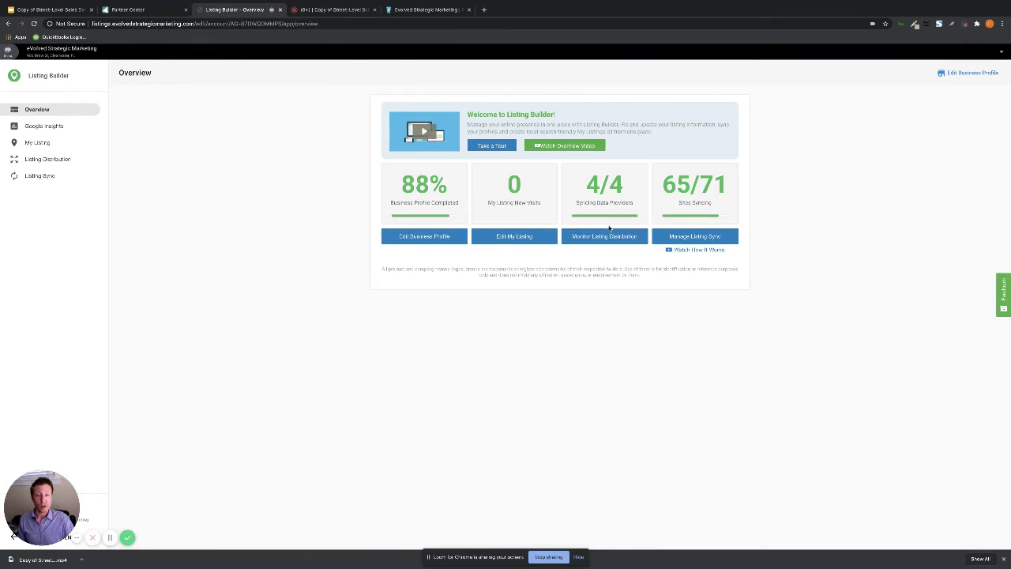
{"action": "left_click", "coordinate": [695, 237]}
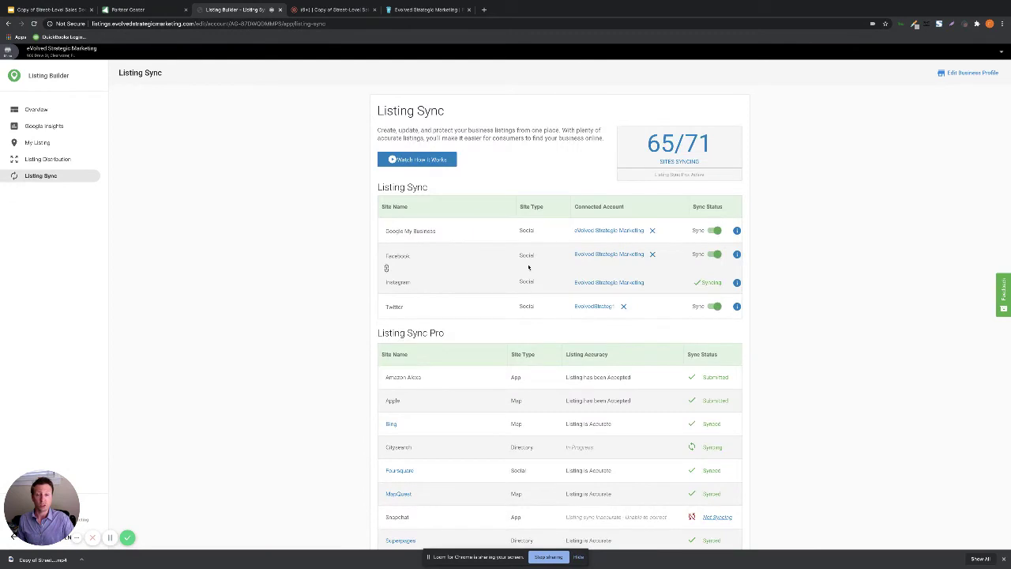
{"action": "scroll", "coordinate": [529, 267], "scroll_direction": "down", "scroll_amount": 2}
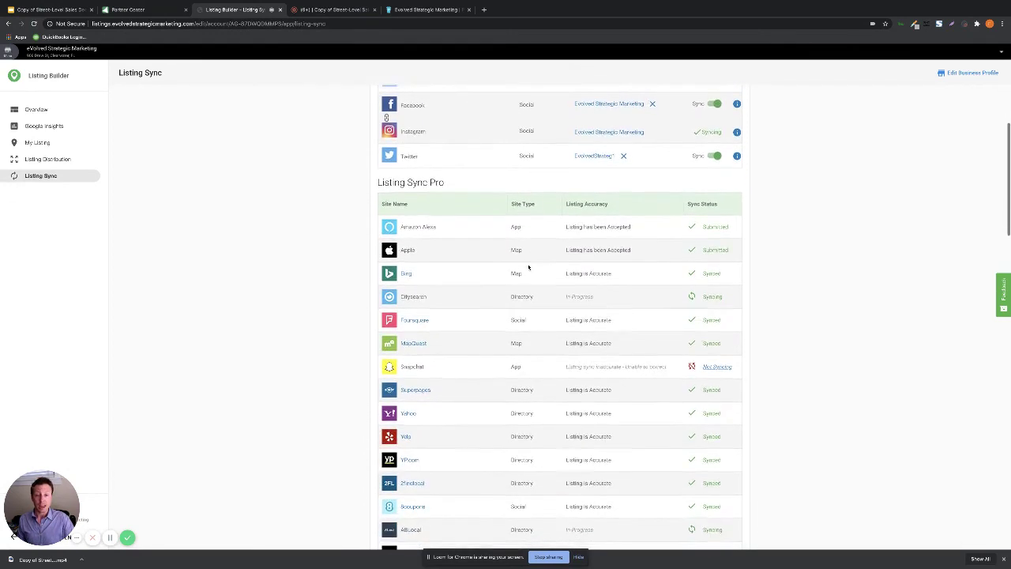
{"action": "scroll", "coordinate": [529, 268], "scroll_direction": "down", "scroll_amount": 2}
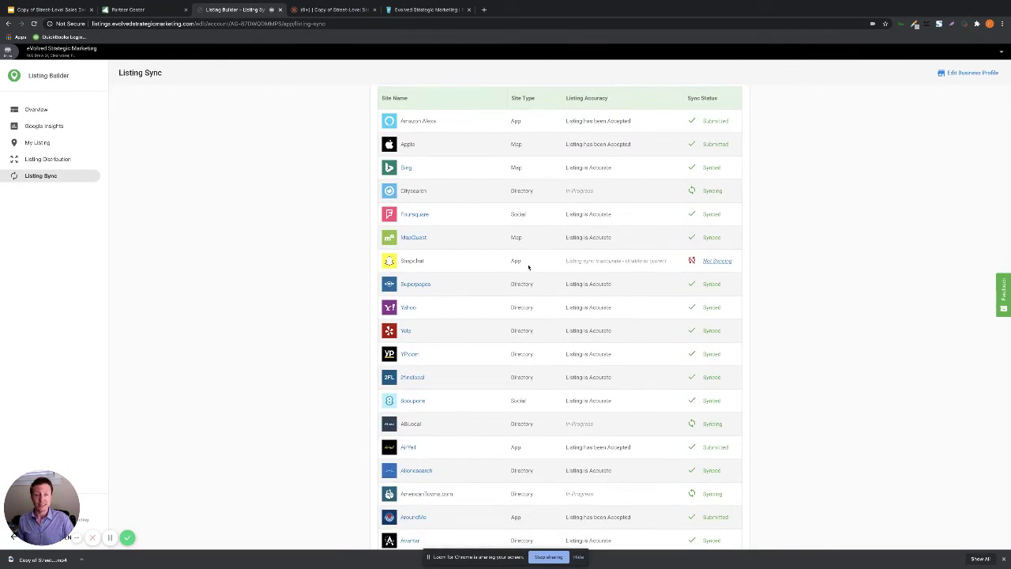
{"action": "scroll", "coordinate": [529, 267], "scroll_direction": "down", "scroll_amount": 3}
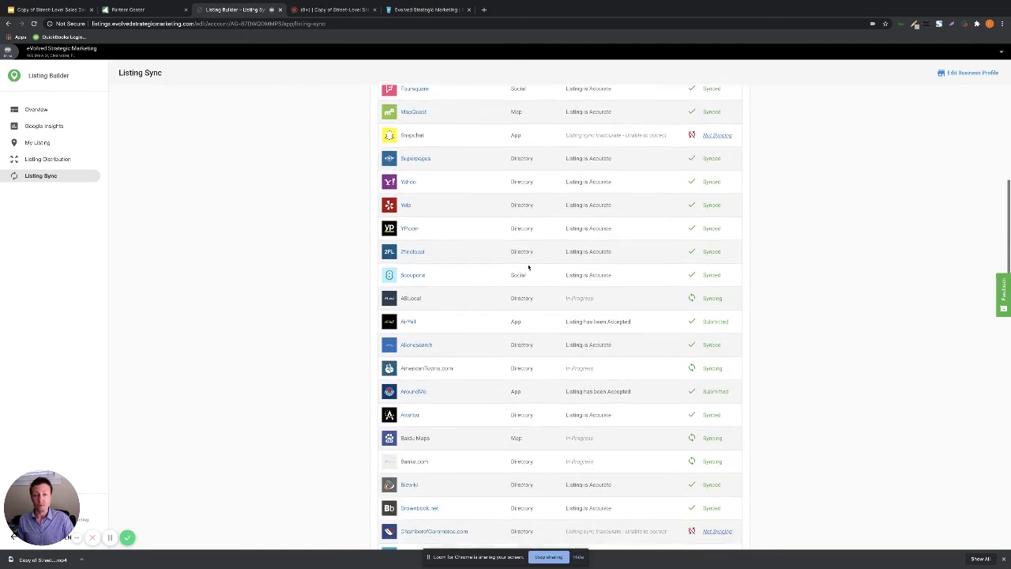
{"action": "scroll", "coordinate": [529, 268], "scroll_direction": "down", "scroll_amount": 8}
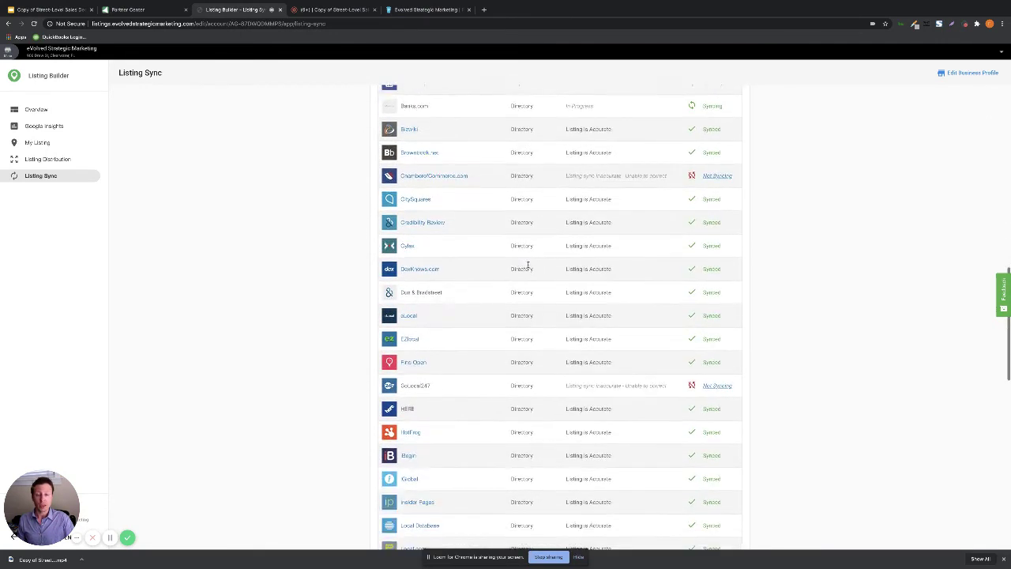
{"action": "scroll", "coordinate": [528, 266], "scroll_direction": "down", "scroll_amount": 3}
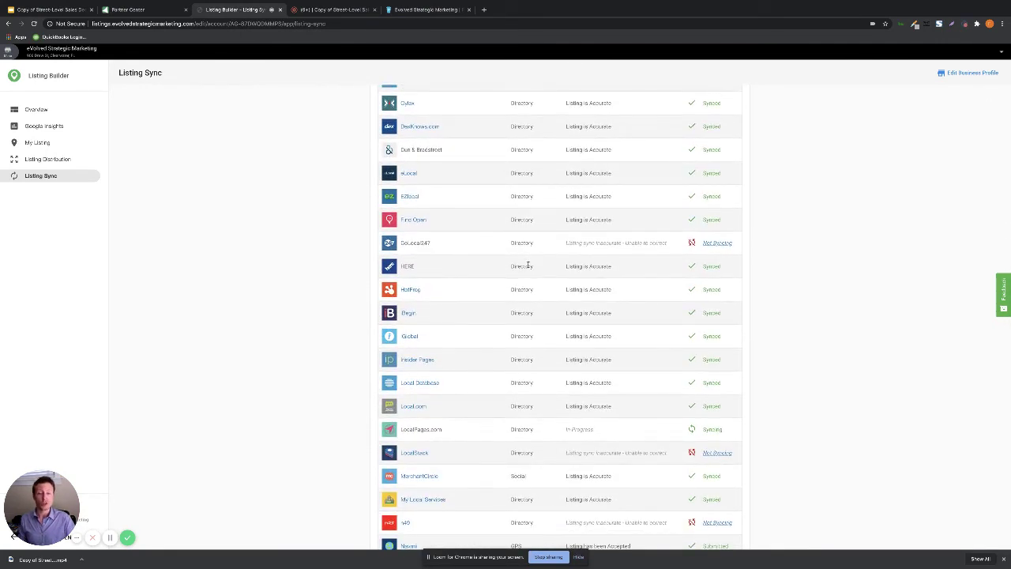
{"action": "scroll", "coordinate": [529, 266], "scroll_direction": "down", "scroll_amount": 5}
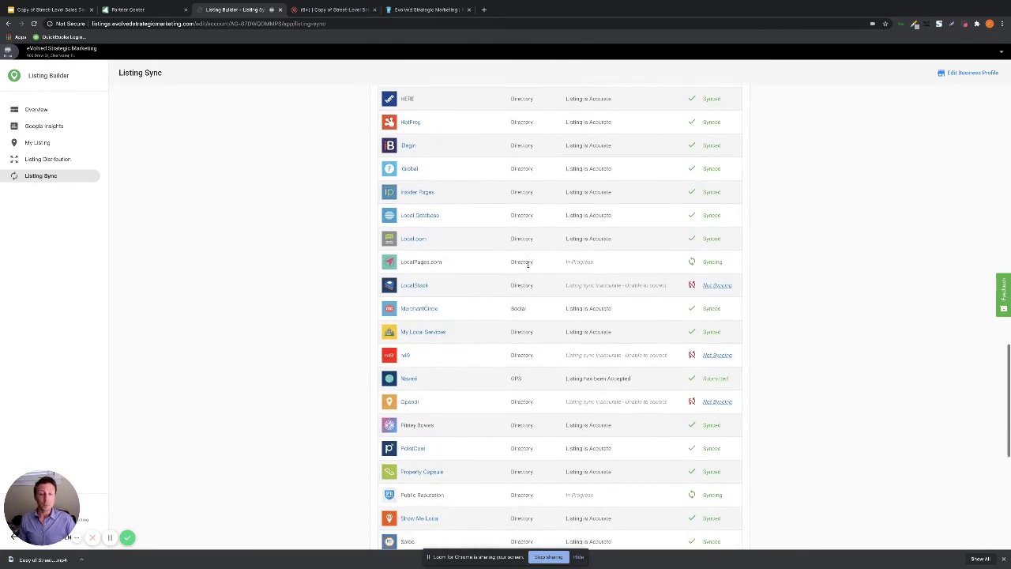
{"action": "scroll", "coordinate": [529, 266], "scroll_direction": "down", "scroll_amount": 2}
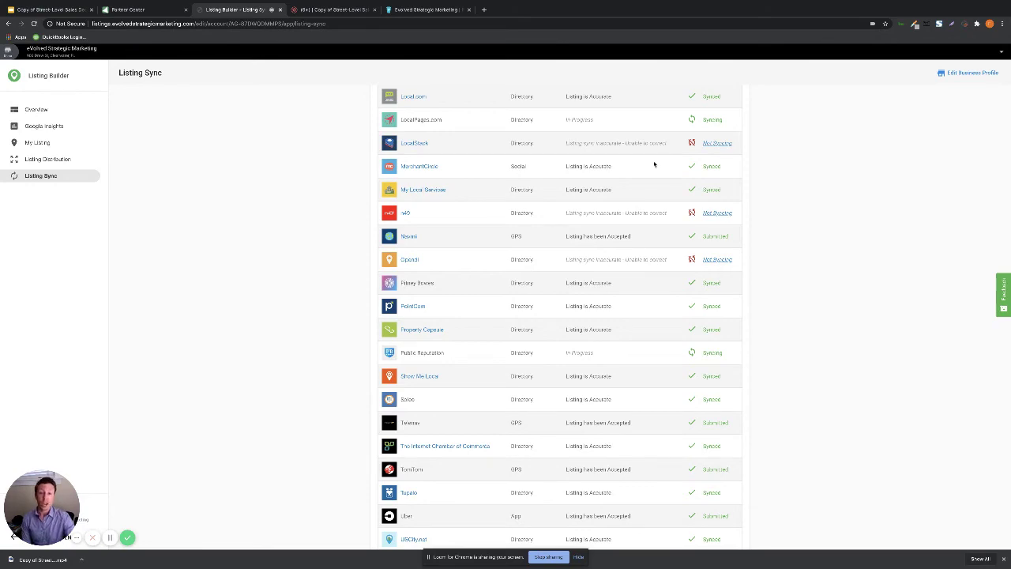
Review the Listing Sync table back up to its summary and return to the My Products page.
{"action": "scroll", "coordinate": [656, 165], "scroll_direction": "up", "scroll_amount": 4}
{"action": "scroll", "coordinate": [654, 164], "scroll_direction": "up", "scroll_amount": 5}
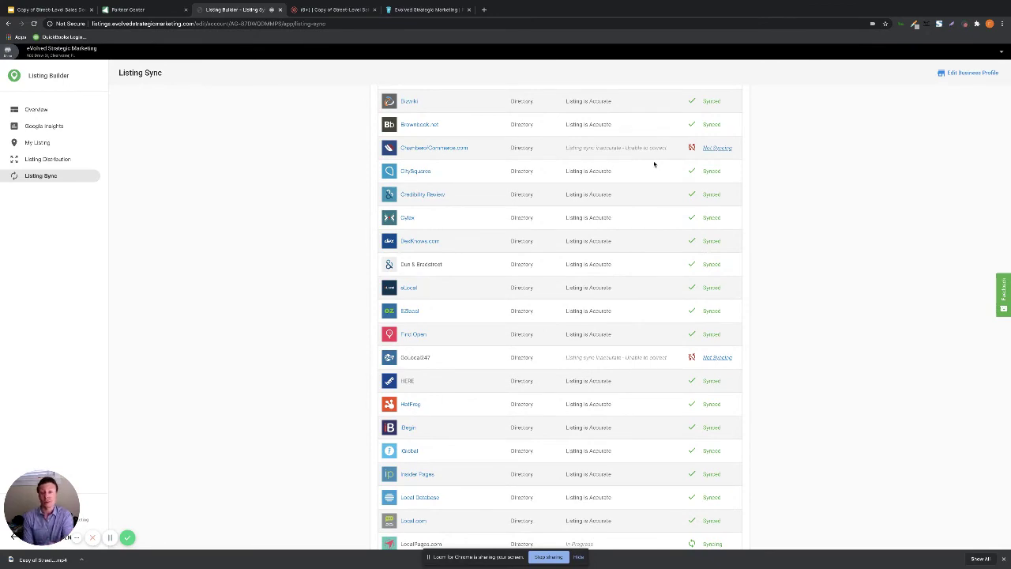
{"action": "scroll", "coordinate": [655, 164], "scroll_direction": "up", "scroll_amount": 7}
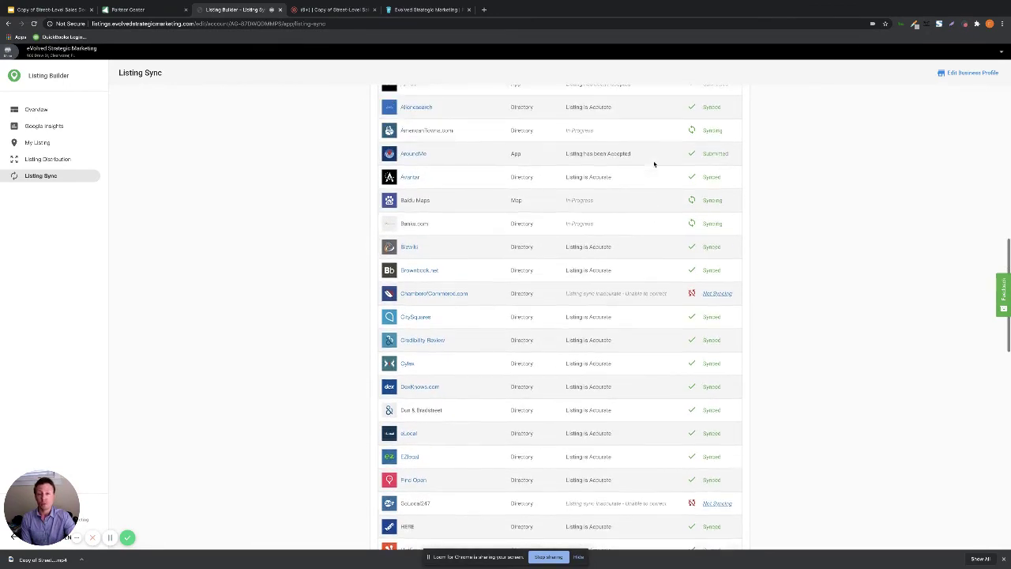
{"action": "scroll", "coordinate": [654, 164], "scroll_direction": "up", "scroll_amount": 9}
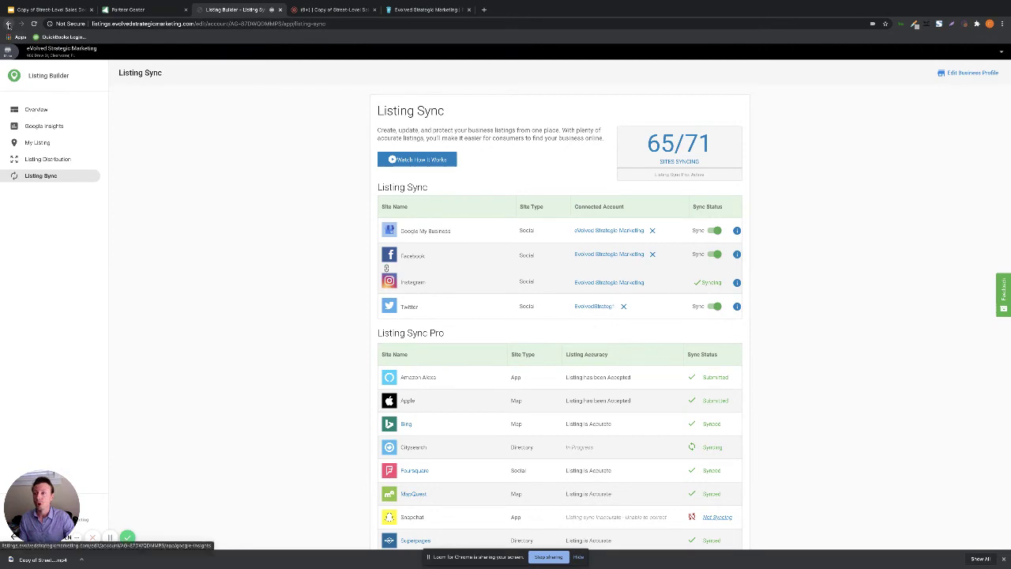
{"action": "left_click", "coordinate": [8, 24]}
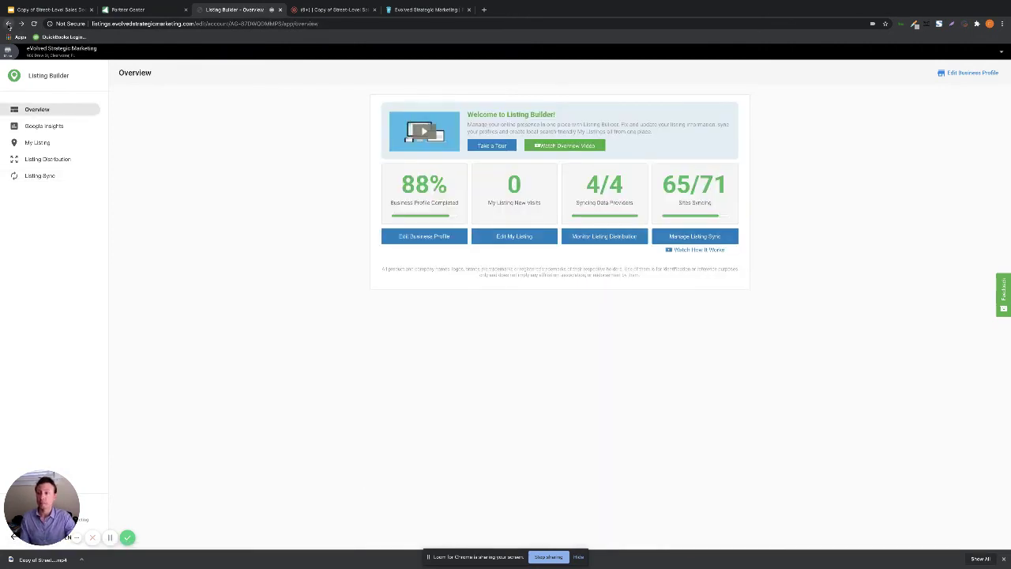
{"action": "left_click", "coordinate": [7, 23]}
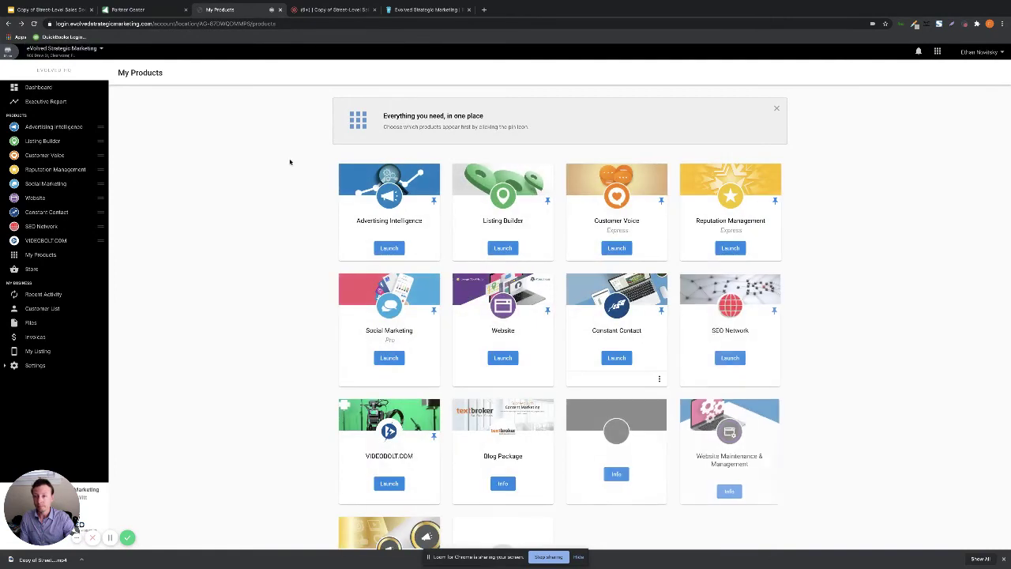
View the Customer Voice overview and its blank review request form, discard the form, and return to My Products.
{"action": "left_click", "coordinate": [44, 157]}
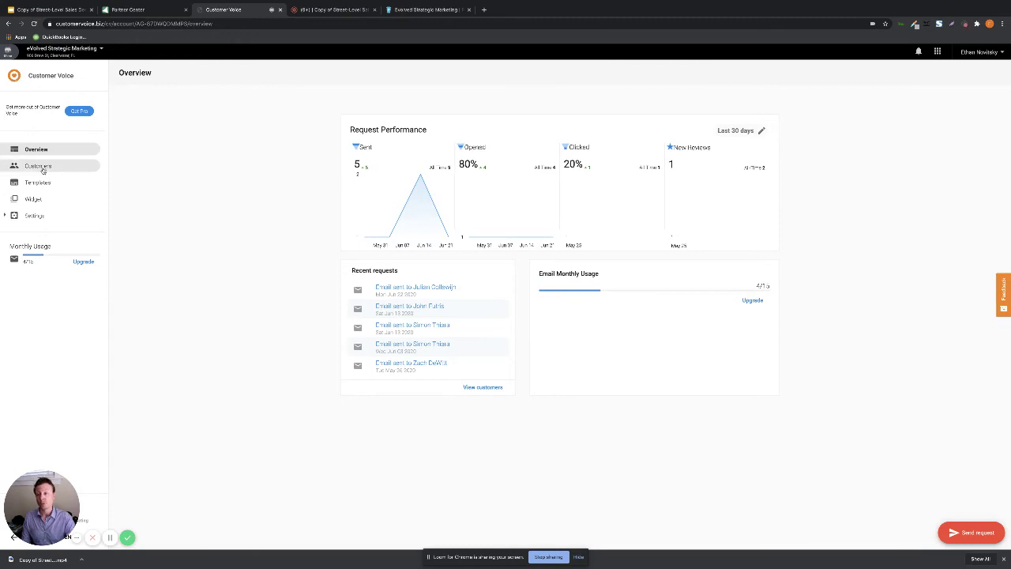
{"action": "left_click", "coordinate": [970, 532]}
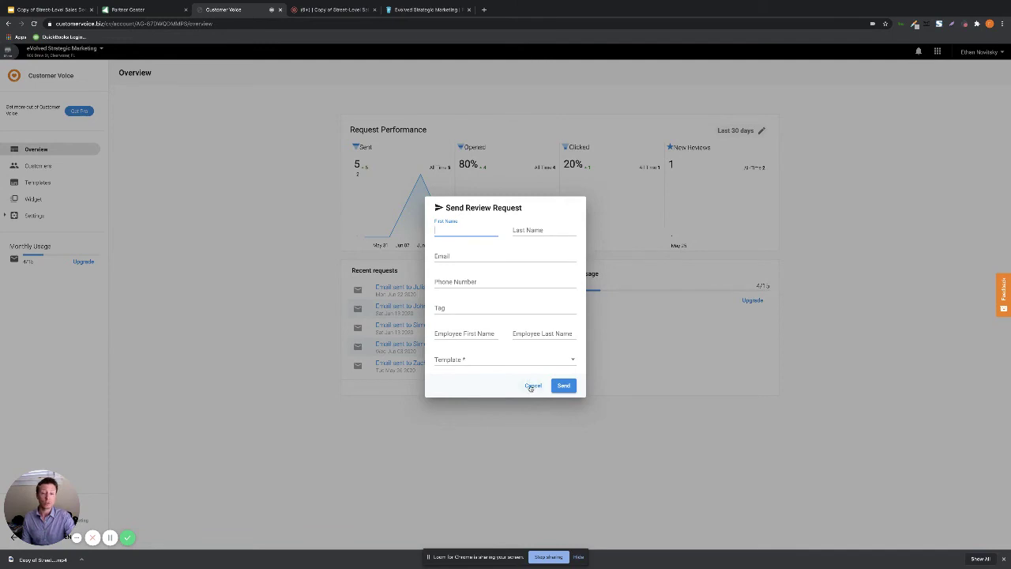
{"action": "left_click", "coordinate": [533, 386]}
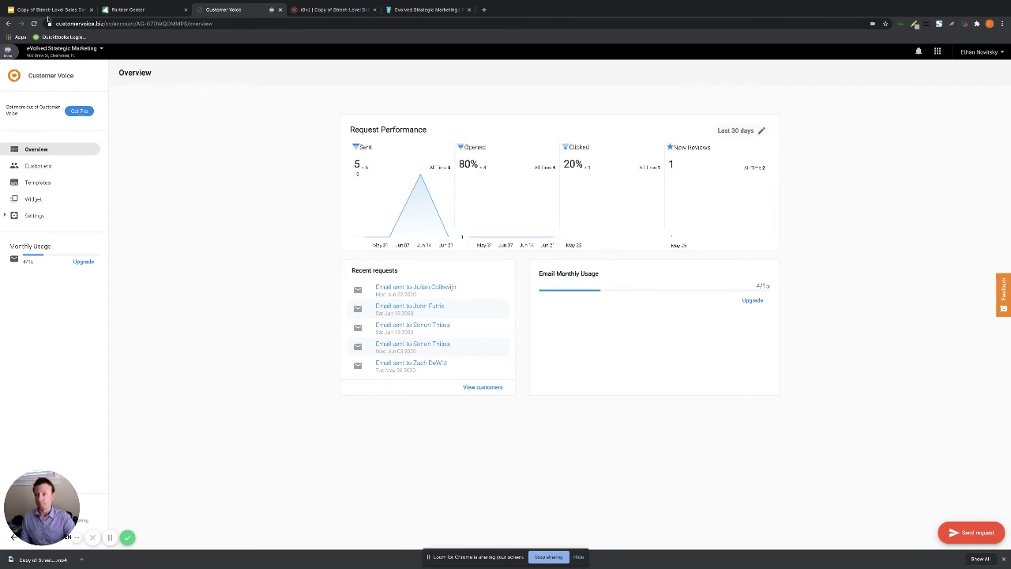
{"action": "left_click", "coordinate": [10, 24]}
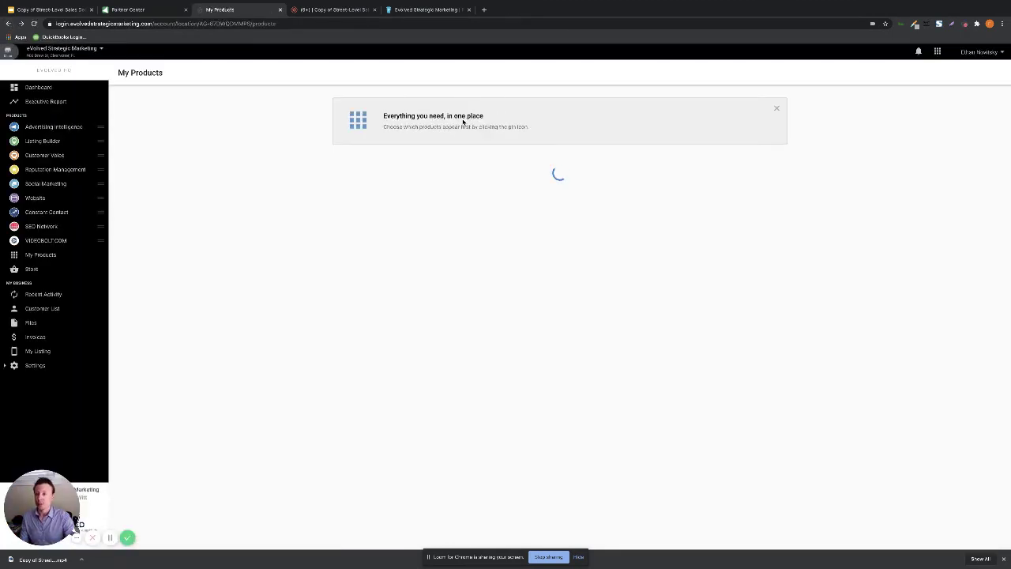
Open Reputation Management and read the Google and Facebook reviews with their responses in Manage Reviews.
{"action": "left_click", "coordinate": [55, 170]}
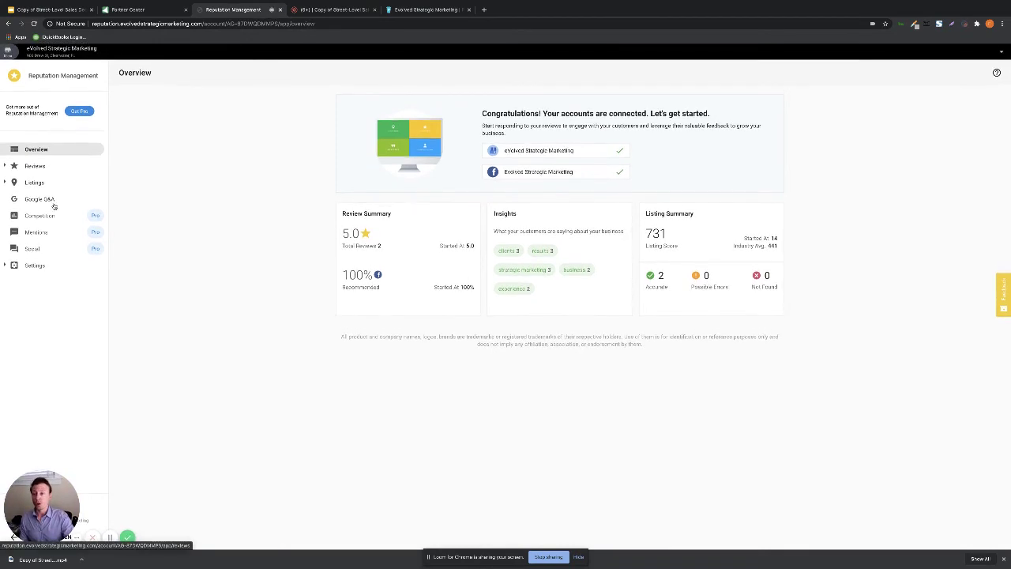
{"action": "left_click", "coordinate": [39, 166]}
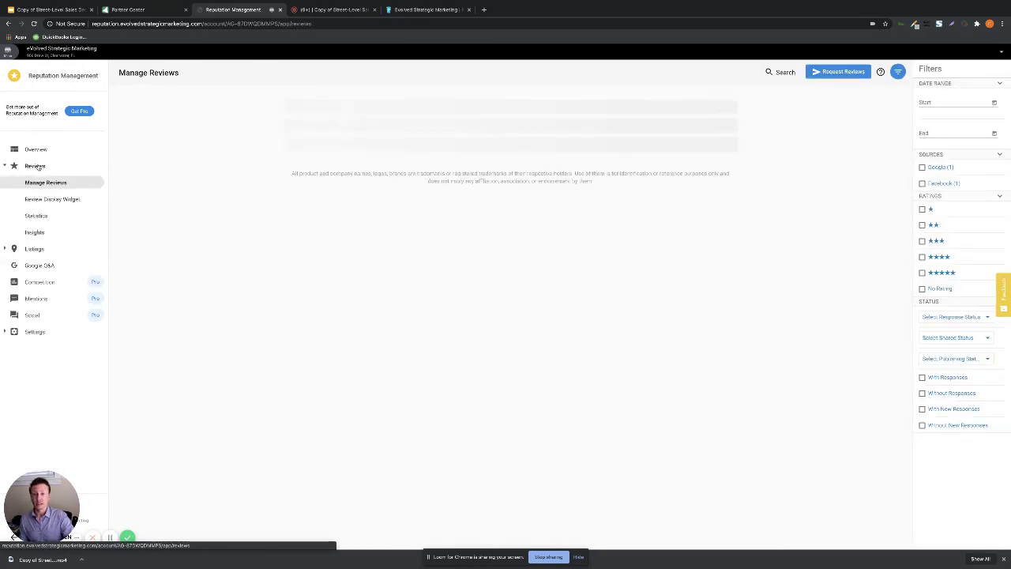
{"action": "scroll", "coordinate": [369, 341], "scroll_direction": "down", "scroll_amount": 1}
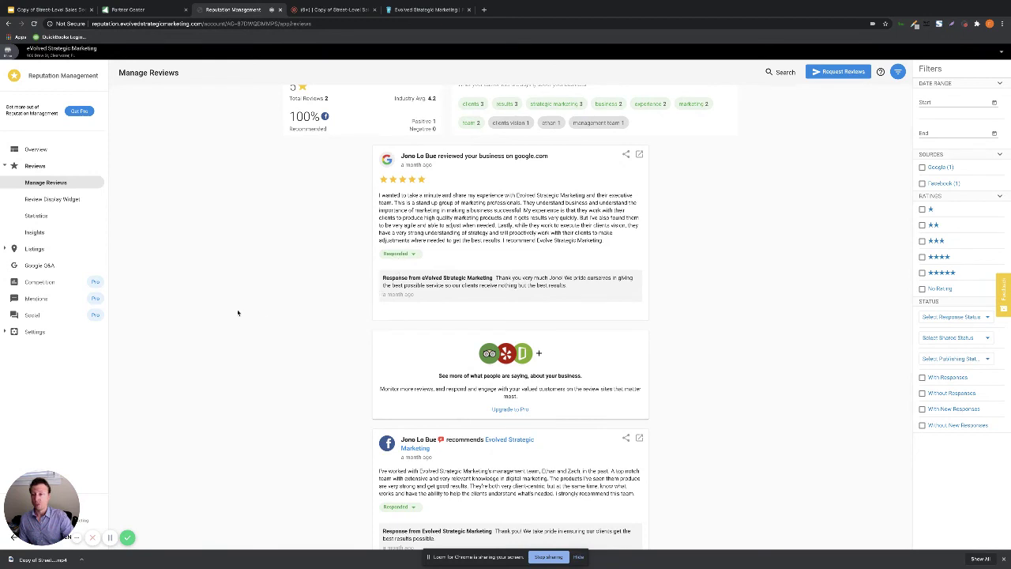
{"action": "scroll", "coordinate": [238, 313], "scroll_direction": "down", "scroll_amount": 2}
{"action": "scroll", "coordinate": [237, 308], "scroll_direction": "down", "scroll_amount": 1}
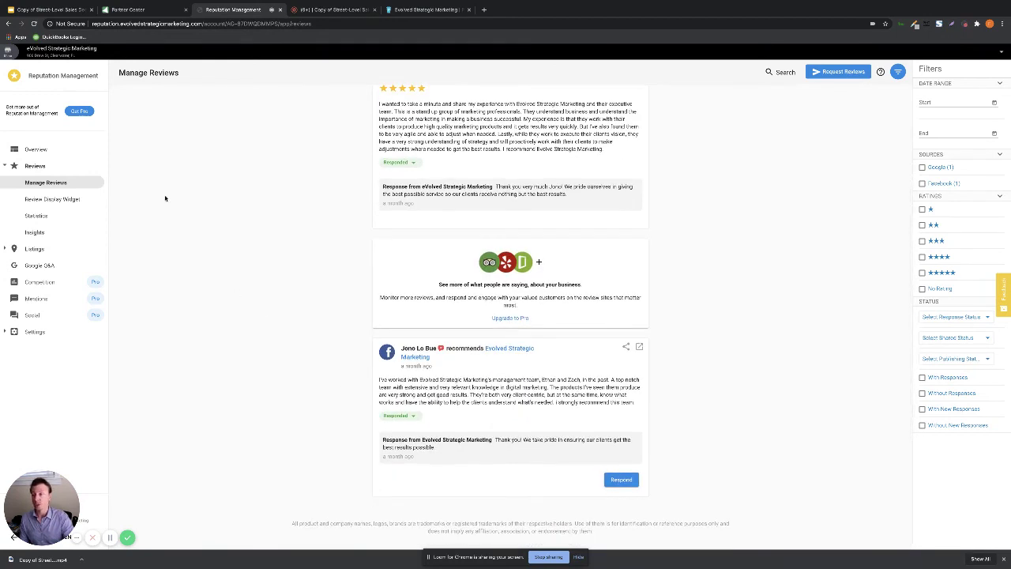
Examine the review display widget settings and the review statistics, and return to My Products.
{"action": "left_click", "coordinate": [53, 200]}
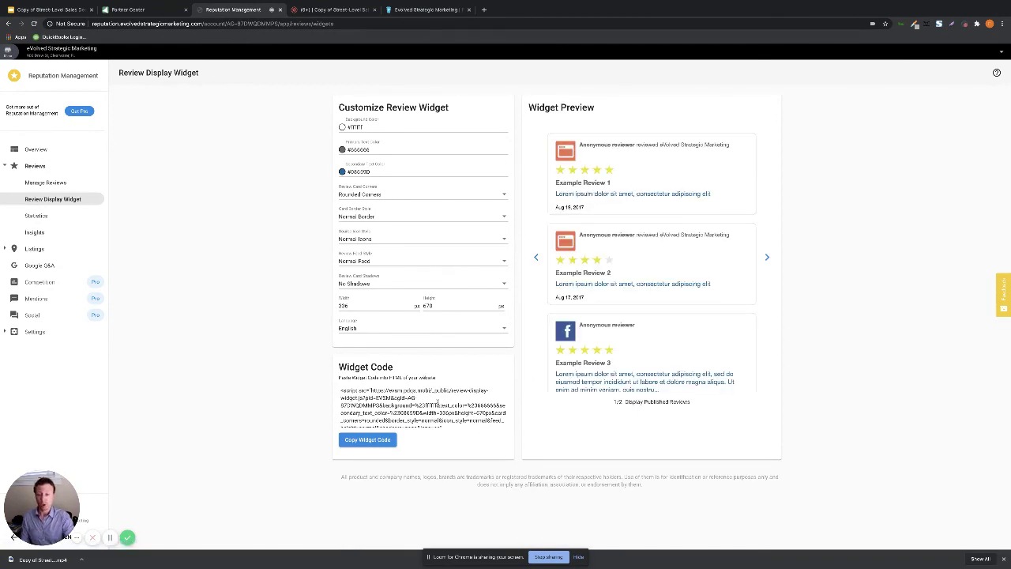
{"action": "left_click", "coordinate": [37, 216]}
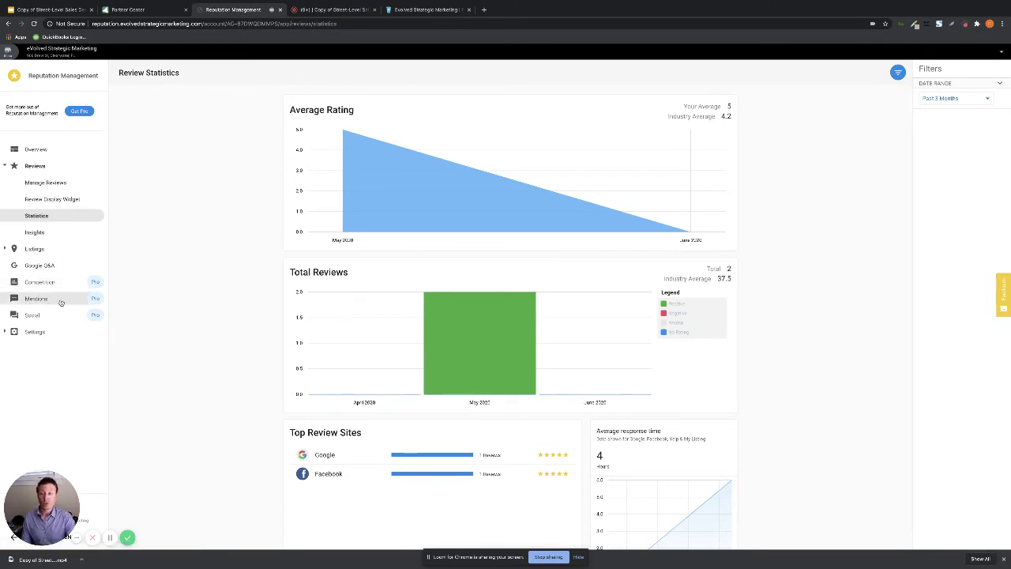
{"action": "mouse_move", "coordinate": [352, 201]}
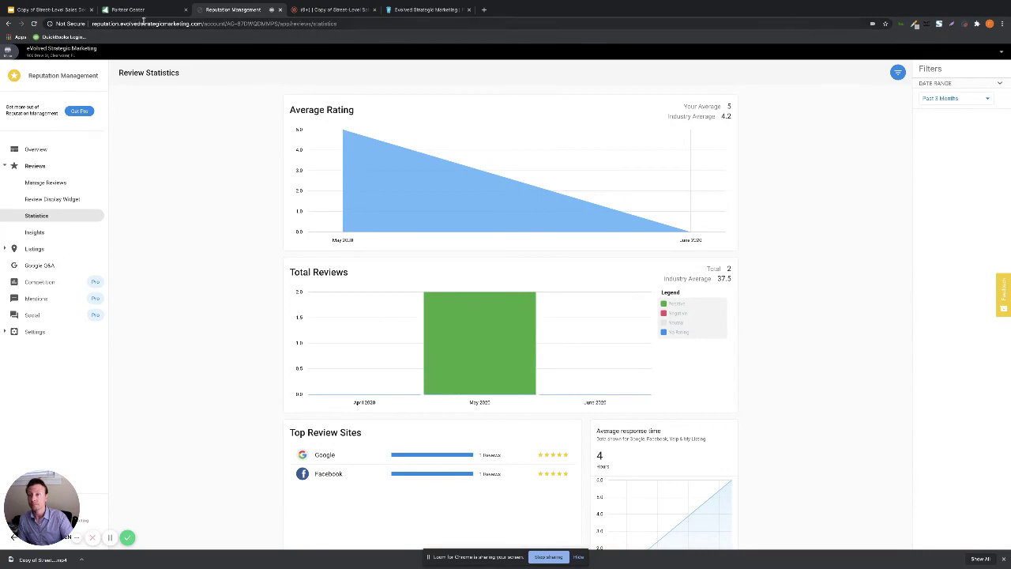
{"action": "left_click", "coordinate": [8, 23]}
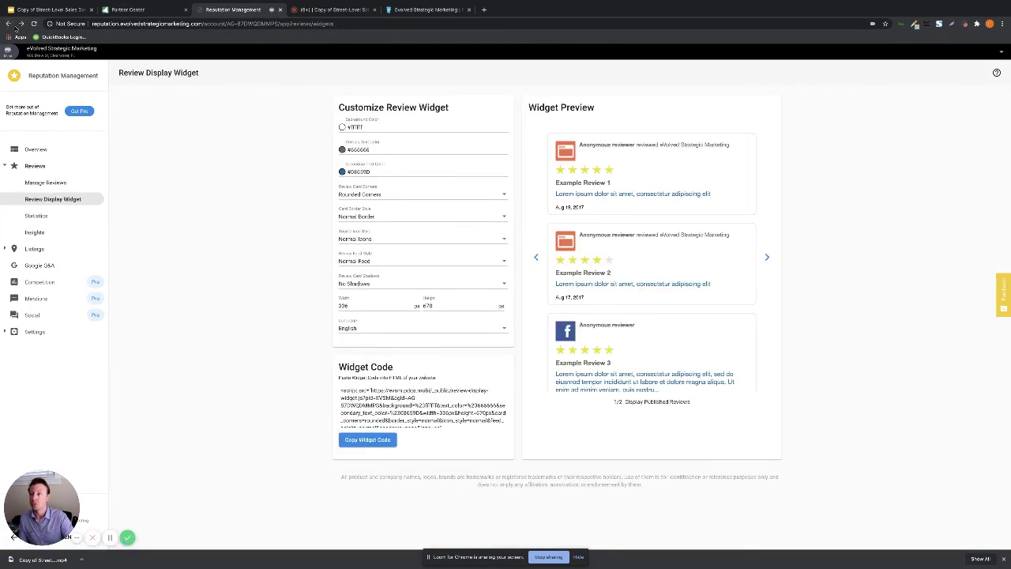
{"action": "left_click", "coordinate": [8, 23]}
{"action": "left_click", "coordinate": [7, 24]}
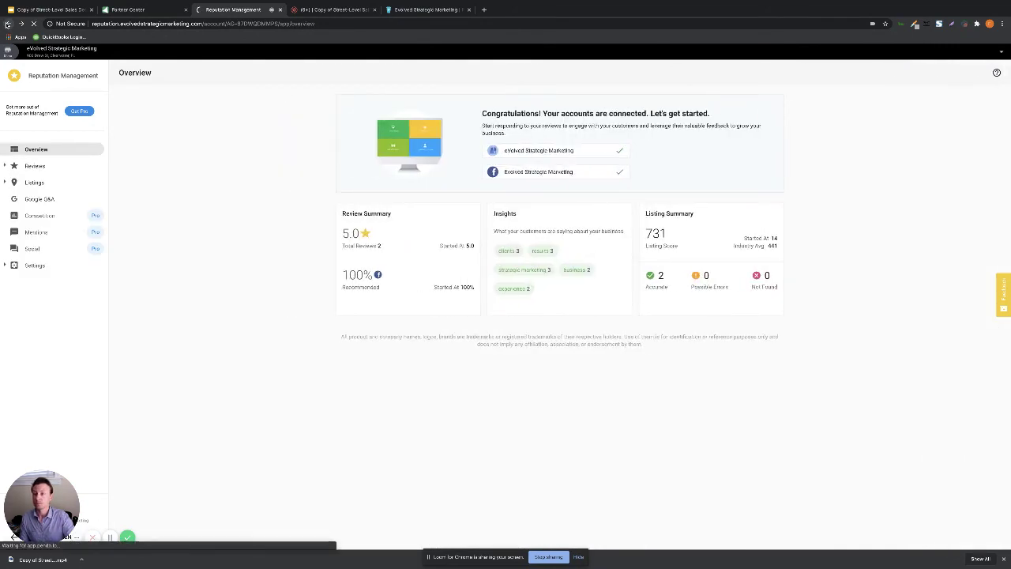
{"action": "left_click", "coordinate": [7, 24]}
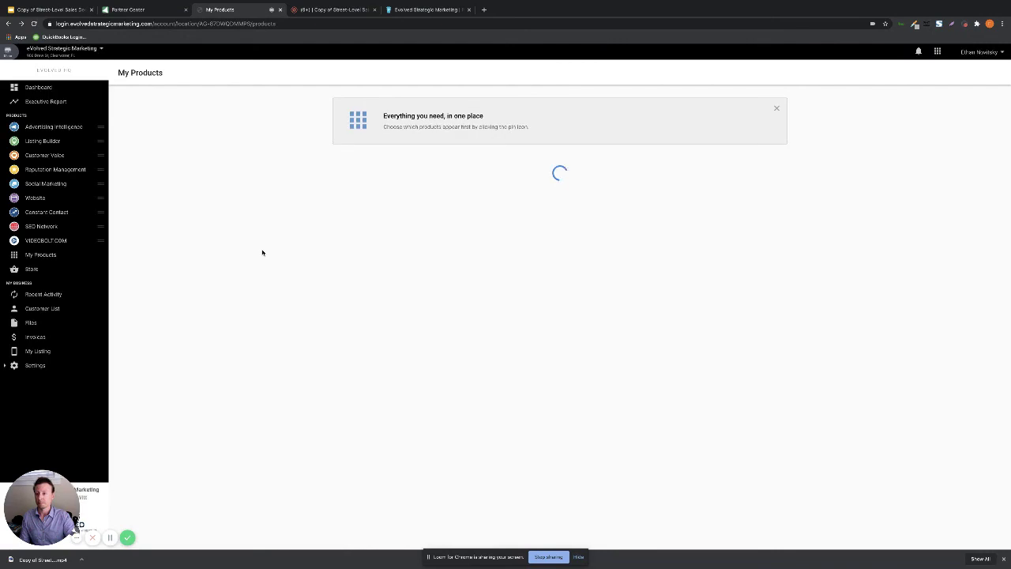
Open Social Marketing, view its scheduled and top posts, and bring up a blank post in the composer.
{"action": "left_click", "coordinate": [44, 184]}
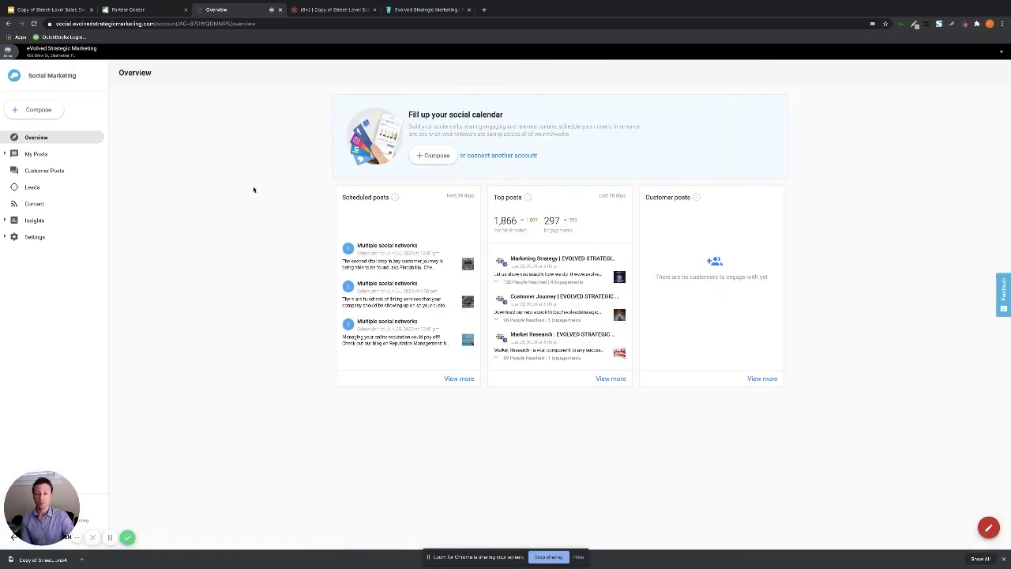
{"action": "left_click", "coordinate": [435, 156]}
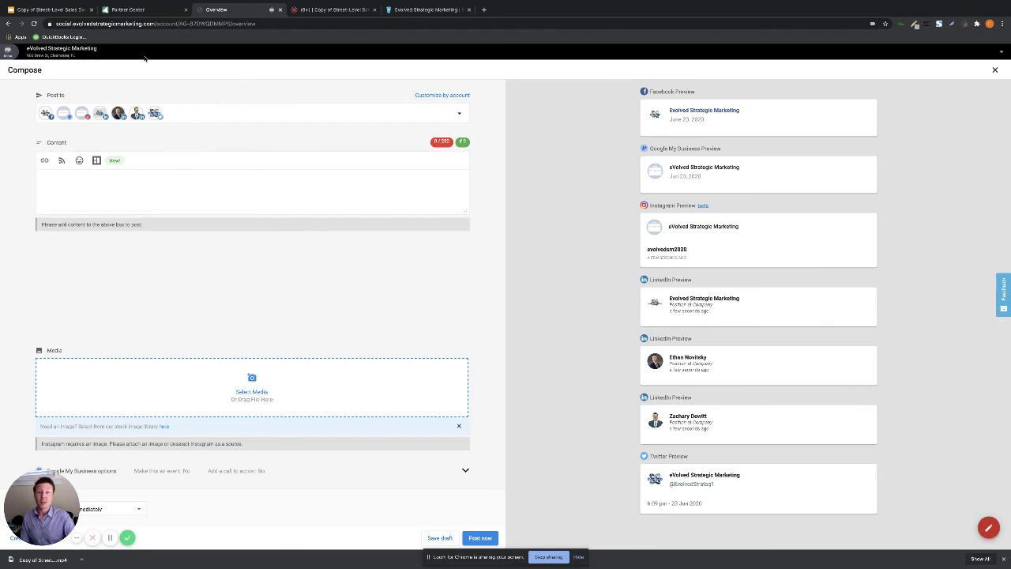
Leave the post composer without posting and reopen the Executive Report from the business dashboard.
{"action": "left_click", "coordinate": [9, 24]}
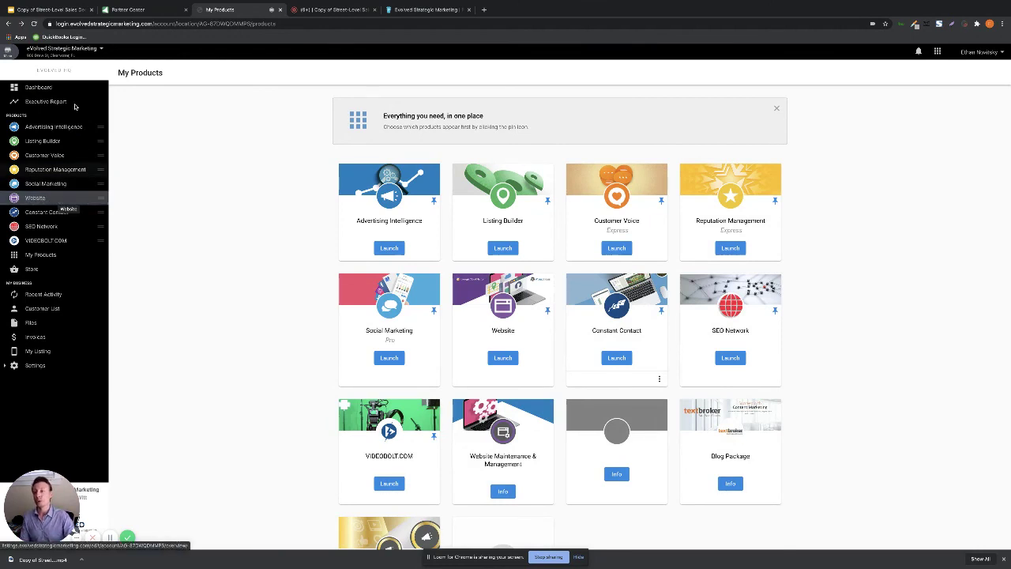
{"action": "left_click", "coordinate": [50, 103]}
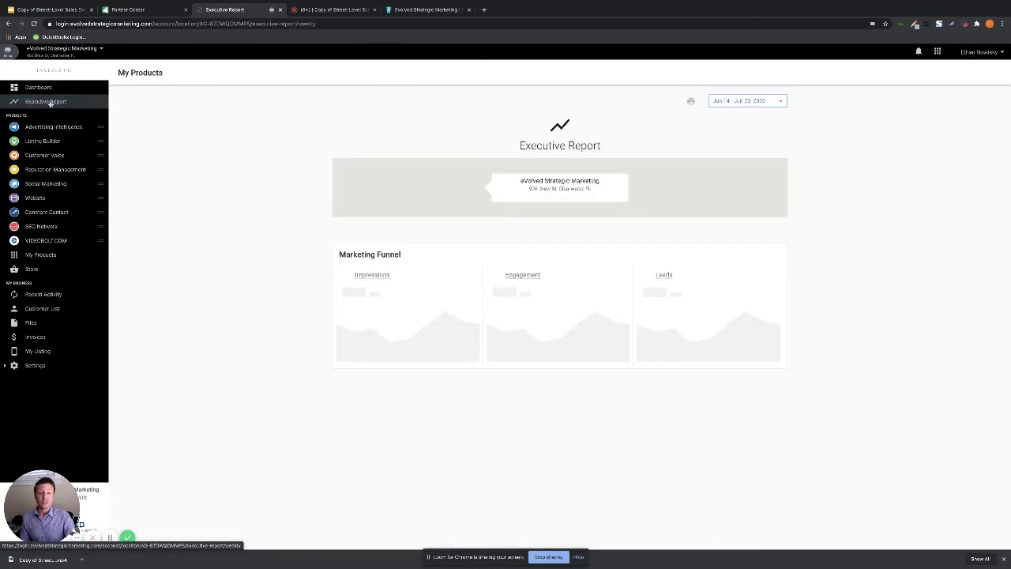